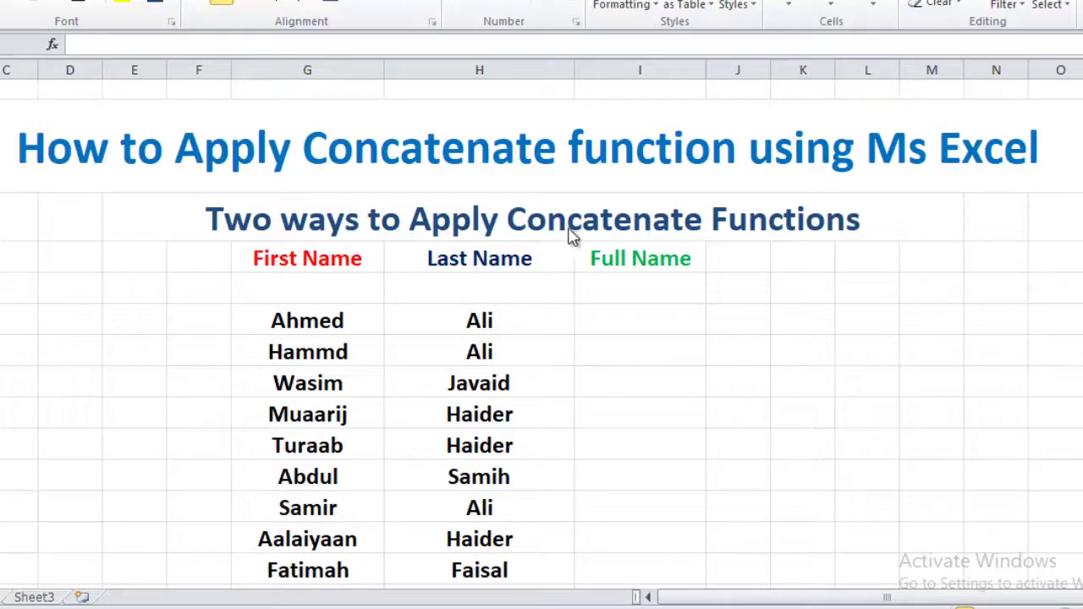
left_click(330, 322)
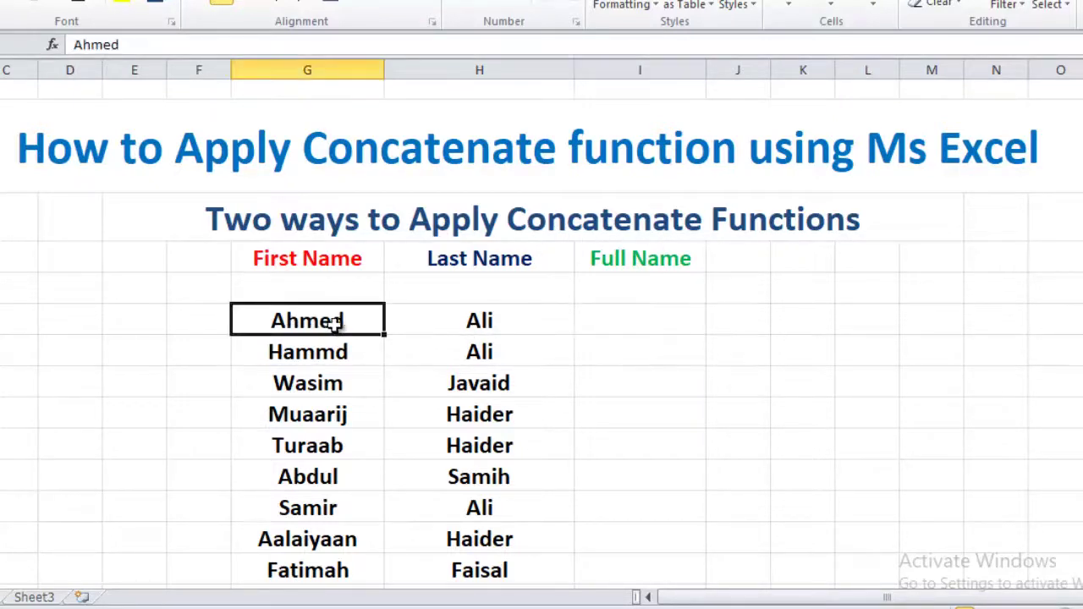
left_click(452, 321)
left_click(303, 322)
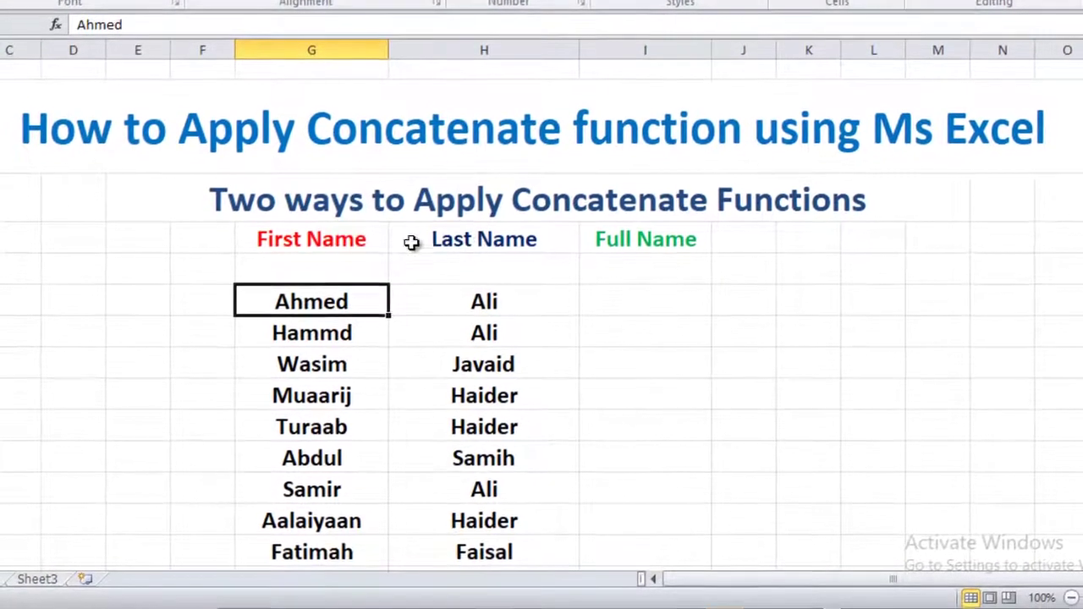
left_click(379, 260)
left_click(497, 264)
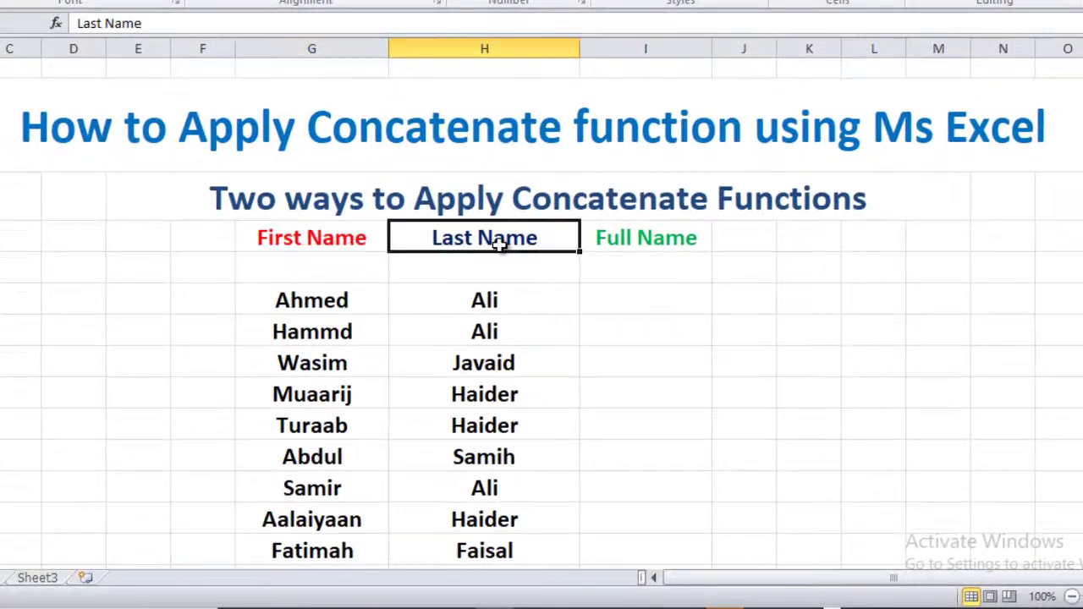
left_click(626, 310)
left_click(641, 242)
- Start a CONCATENATE formula in the first Full Name cell, I8, with G8 and H8 as its two arguments
left_click(630, 291)
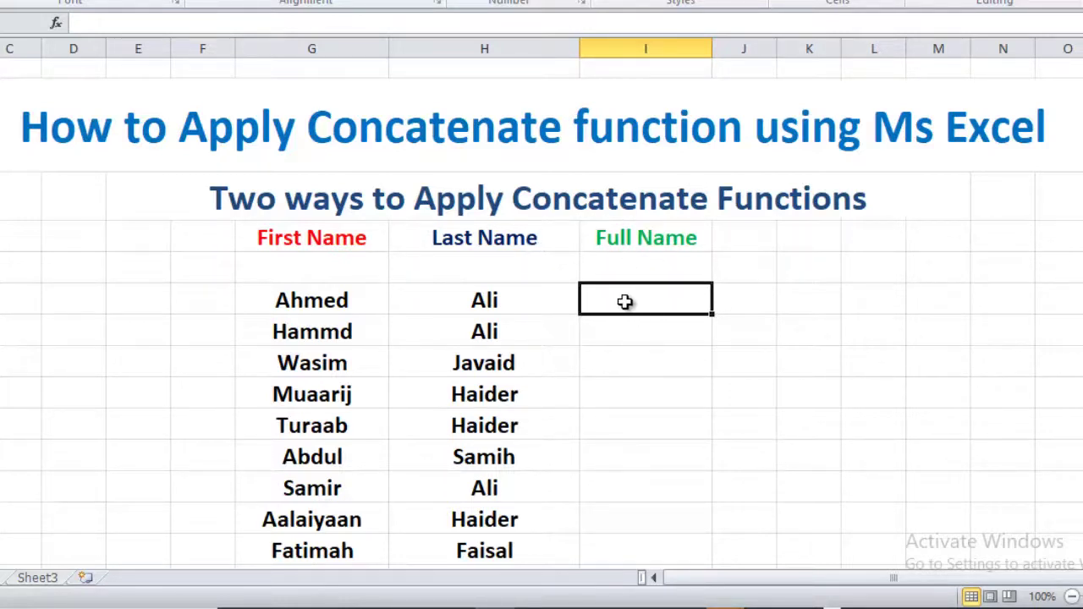
type("=cp")
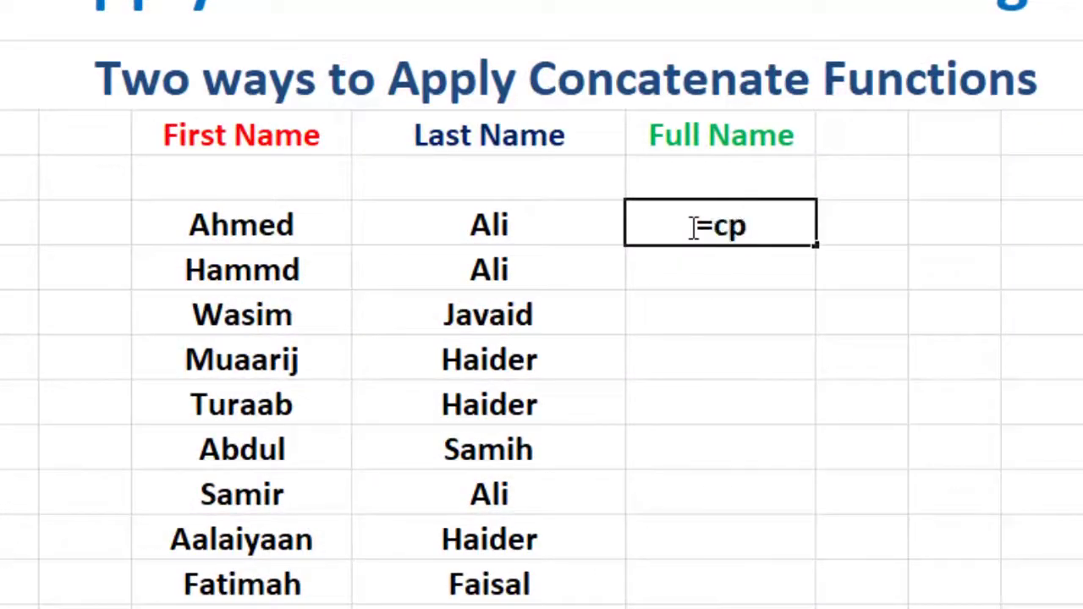
key("BackSpace")
type("on")
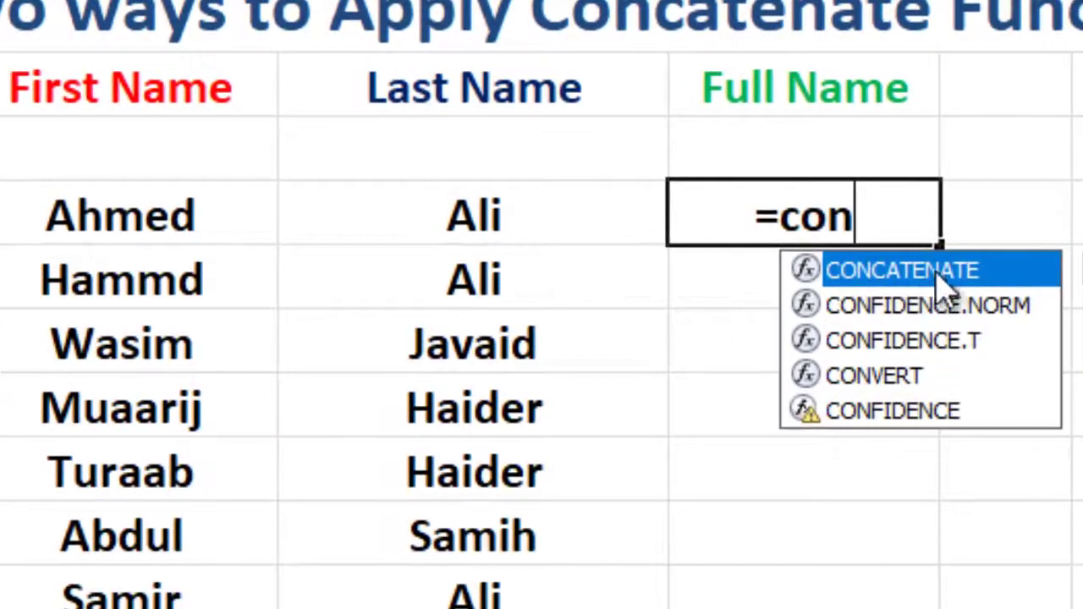
double_click(897, 273)
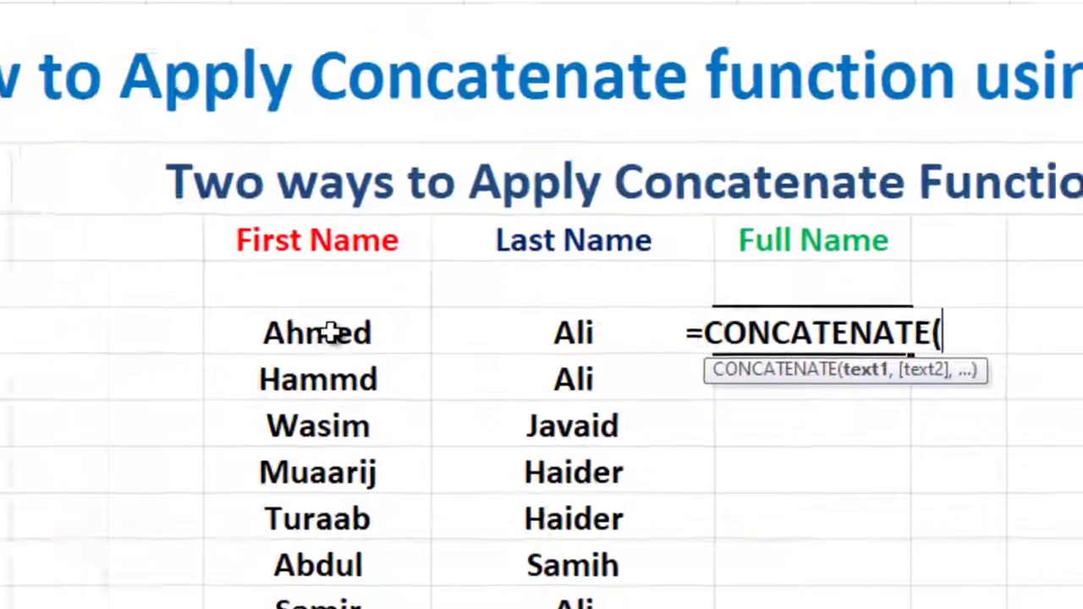
left_click(518, 379)
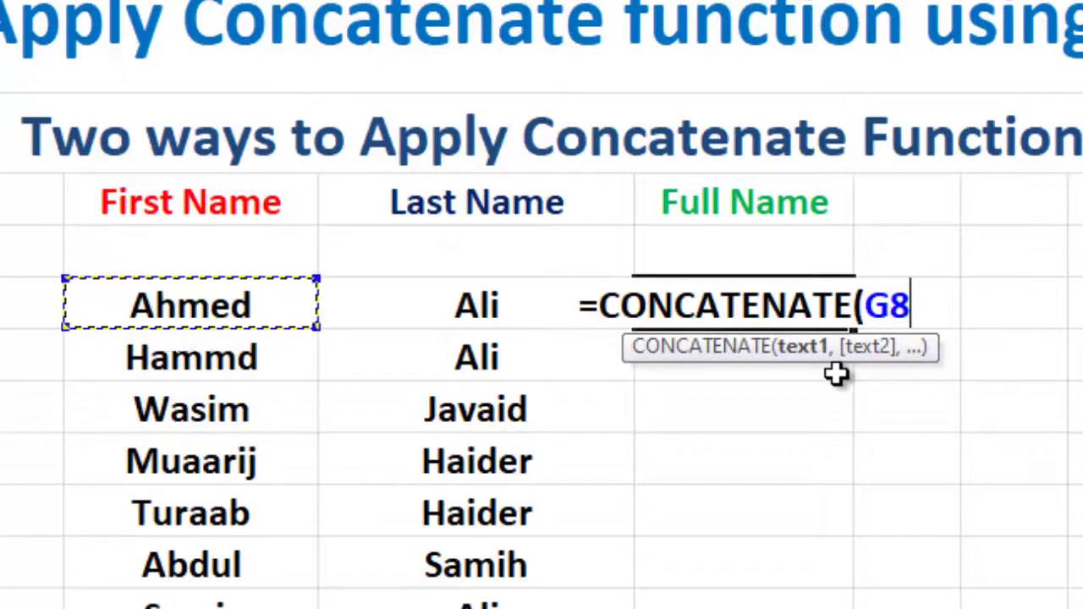
type(",")
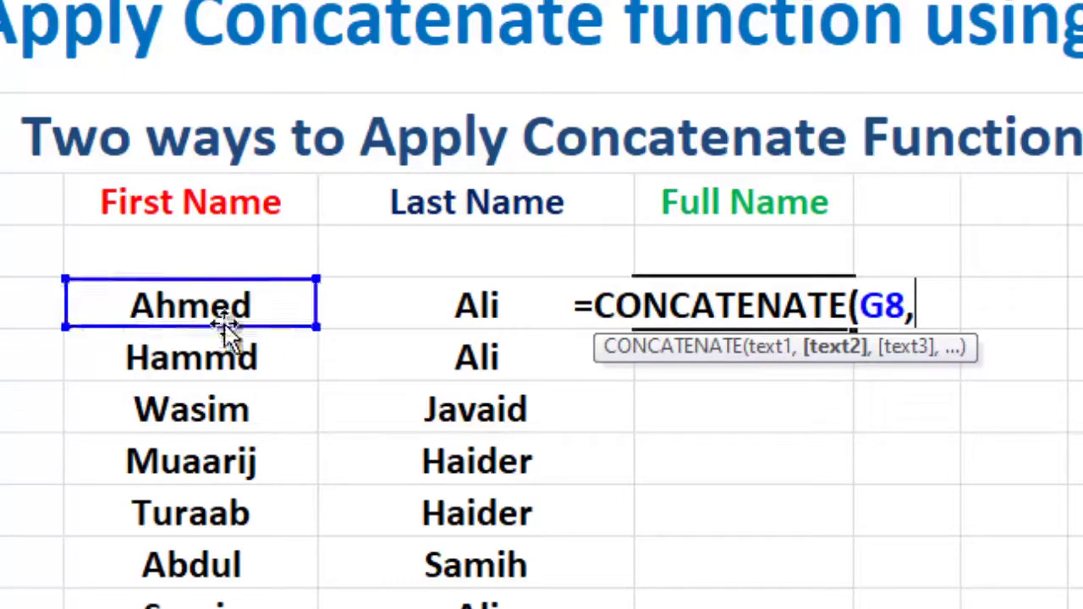
left_click(444, 311)
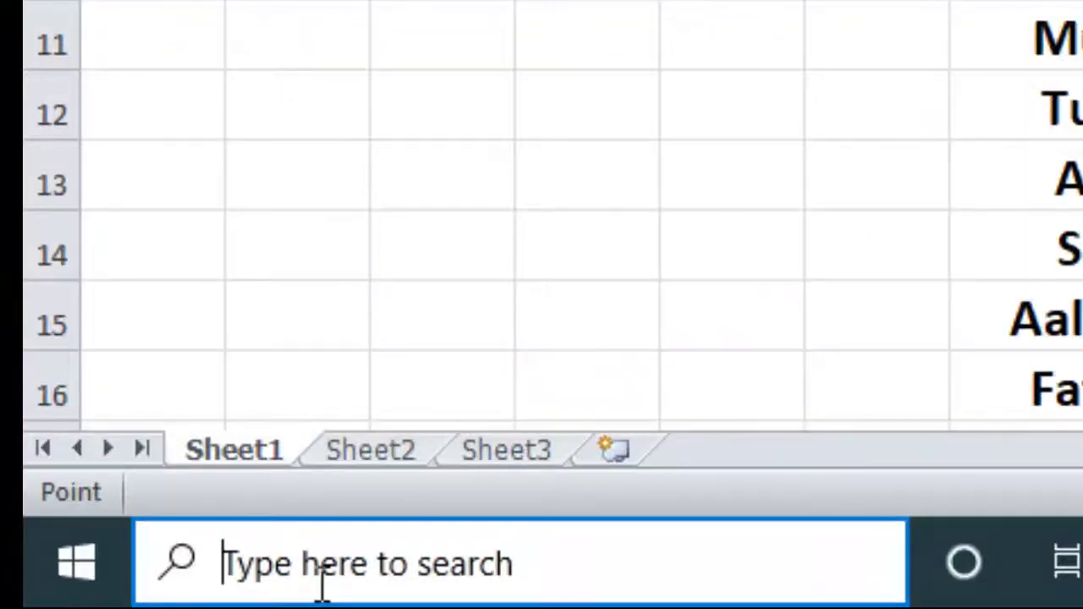
- Find and open the Windows On-Screen Keyboard, and move it below the first rows of the name table
left_click(321, 584)
type("key")
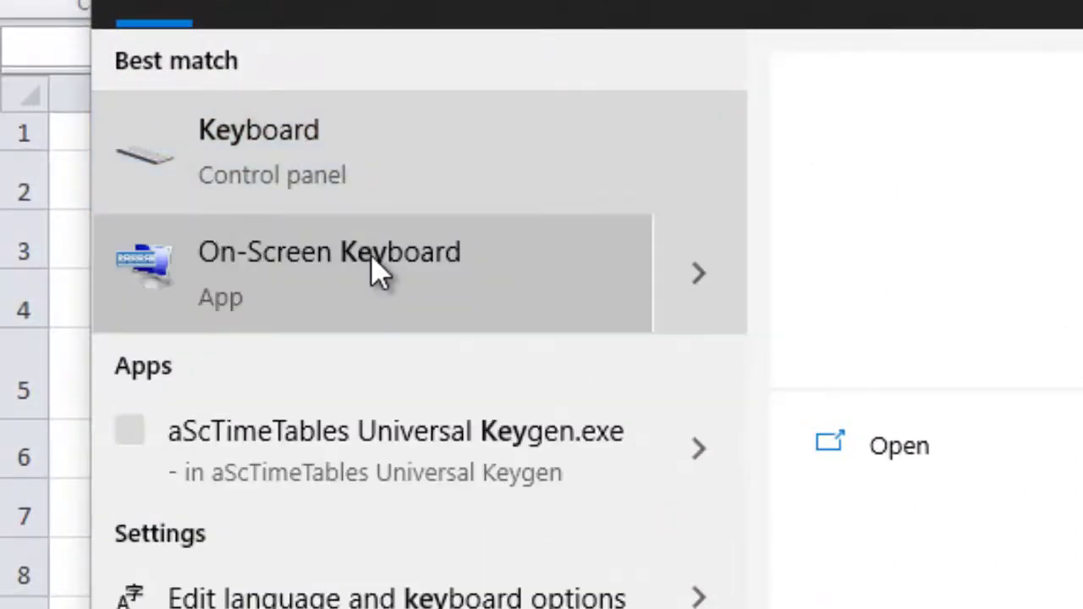
left_click(378, 271)
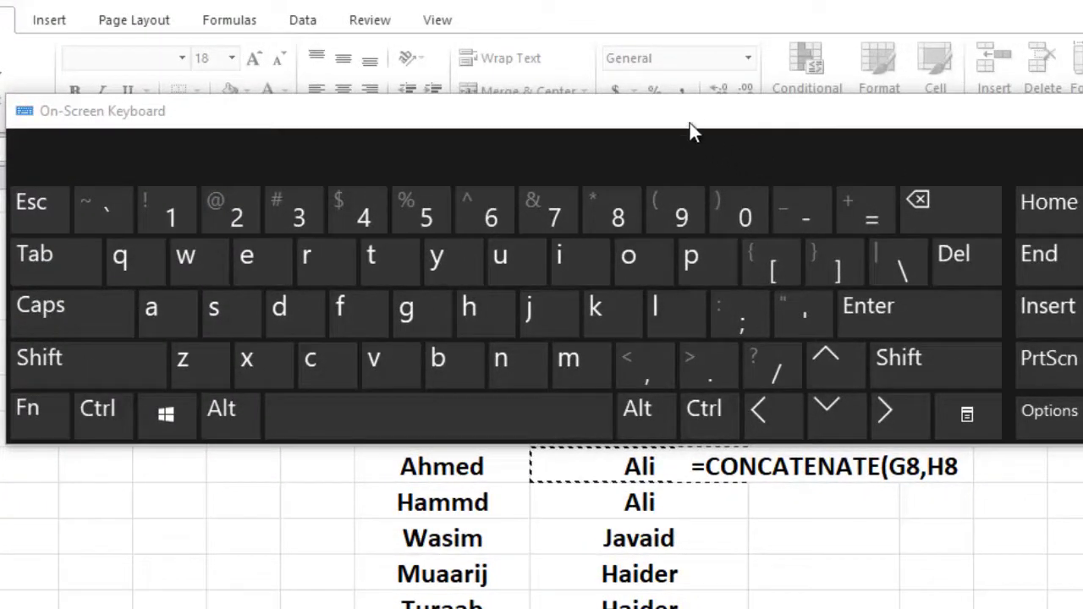
left_click_drag(690, 131, 741, 550)
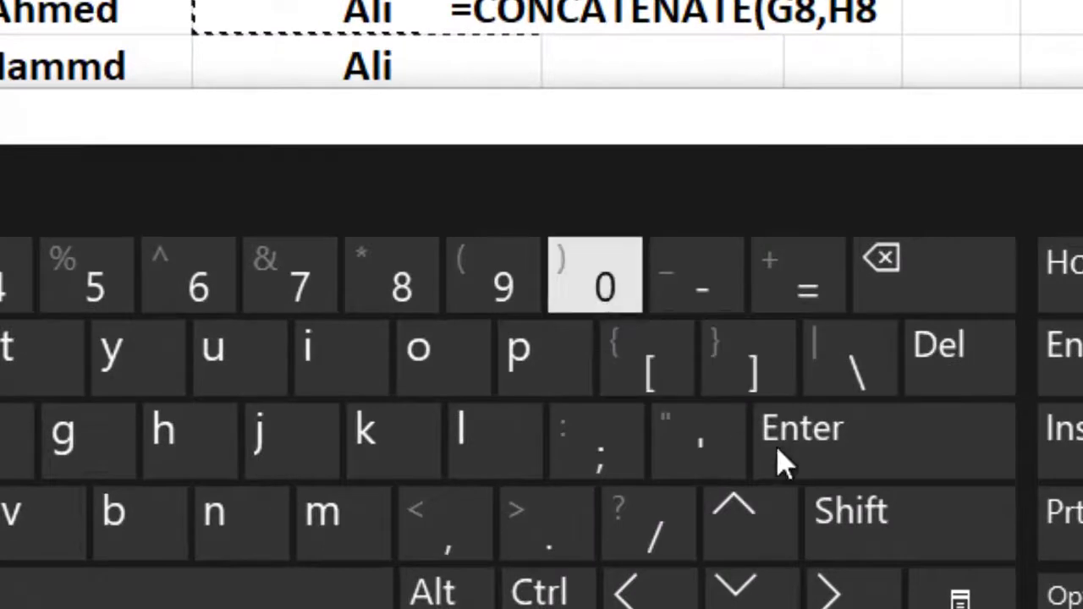
- Complete the formula in I8 with a closing parenthesis using the on-screen keyboard and enter it as =CONCATENATE(G8,H8)
left_click(836, 526)
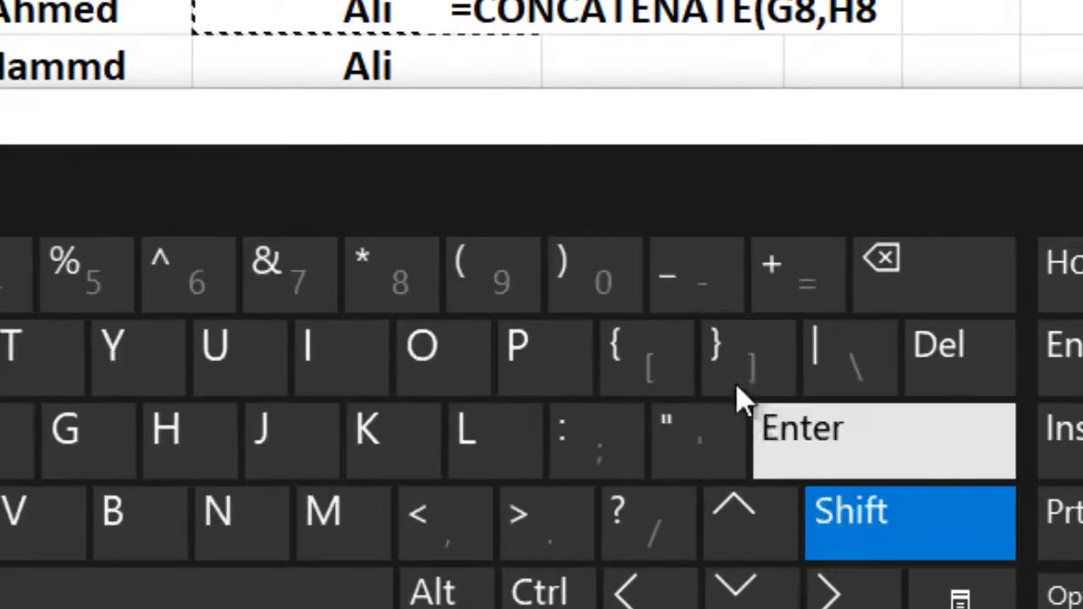
left_click(599, 285)
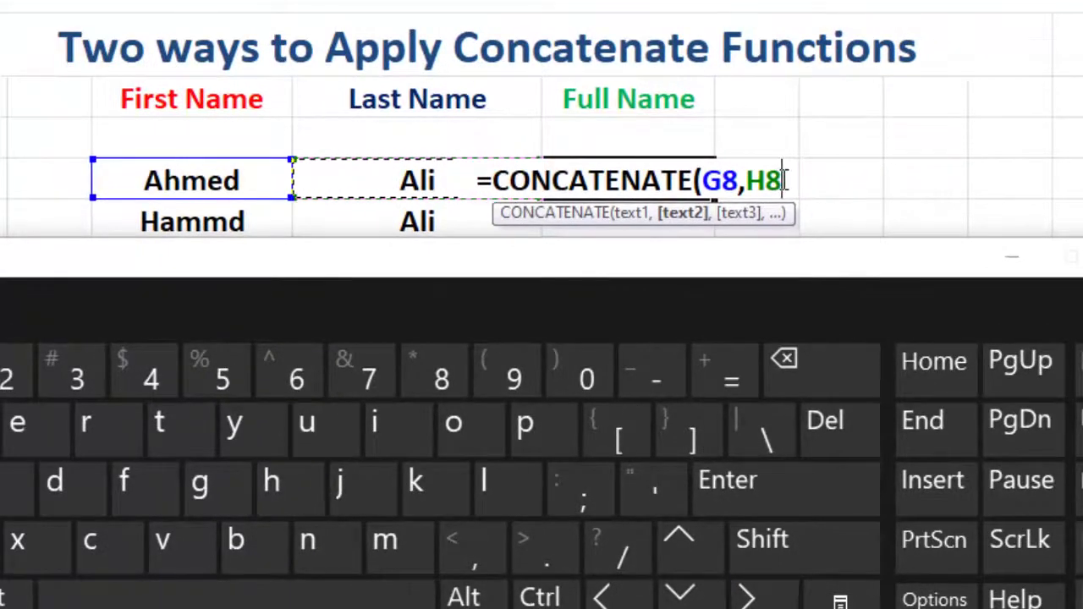
left_click(775, 544)
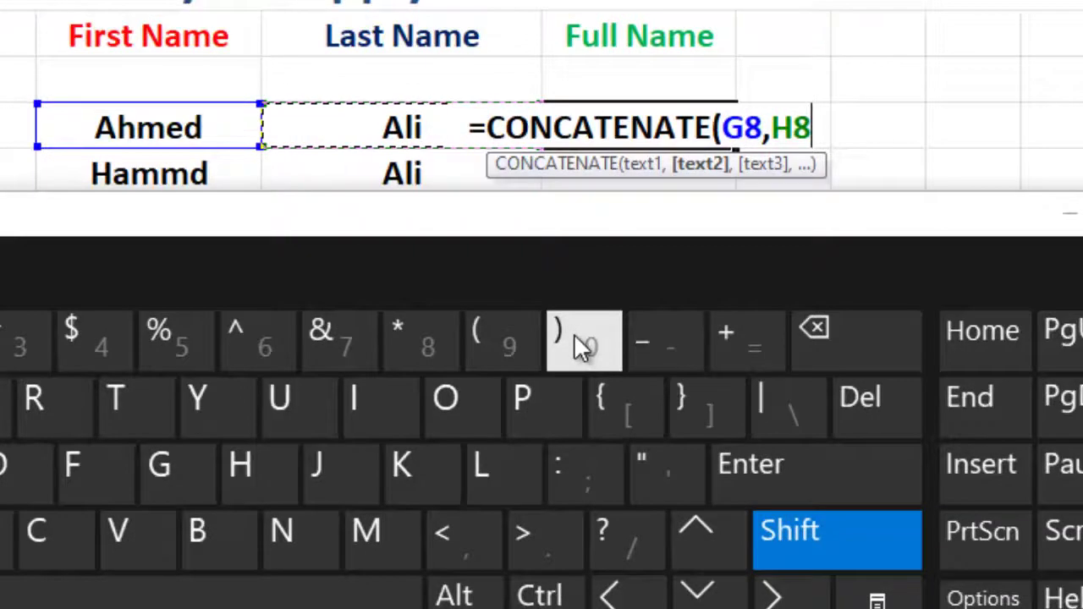
left_click(583, 345)
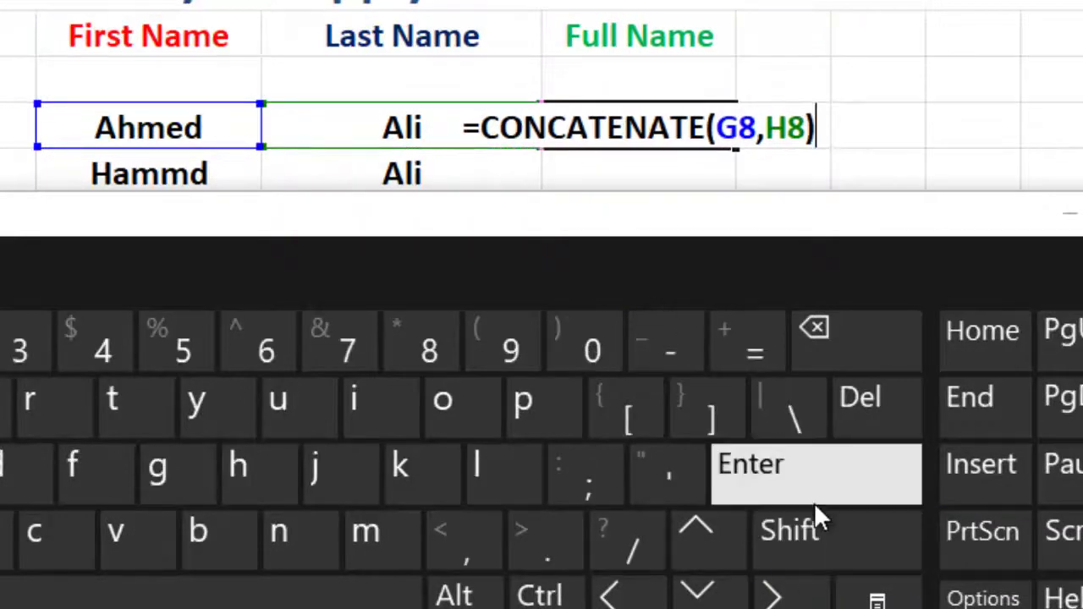
left_click(792, 492)
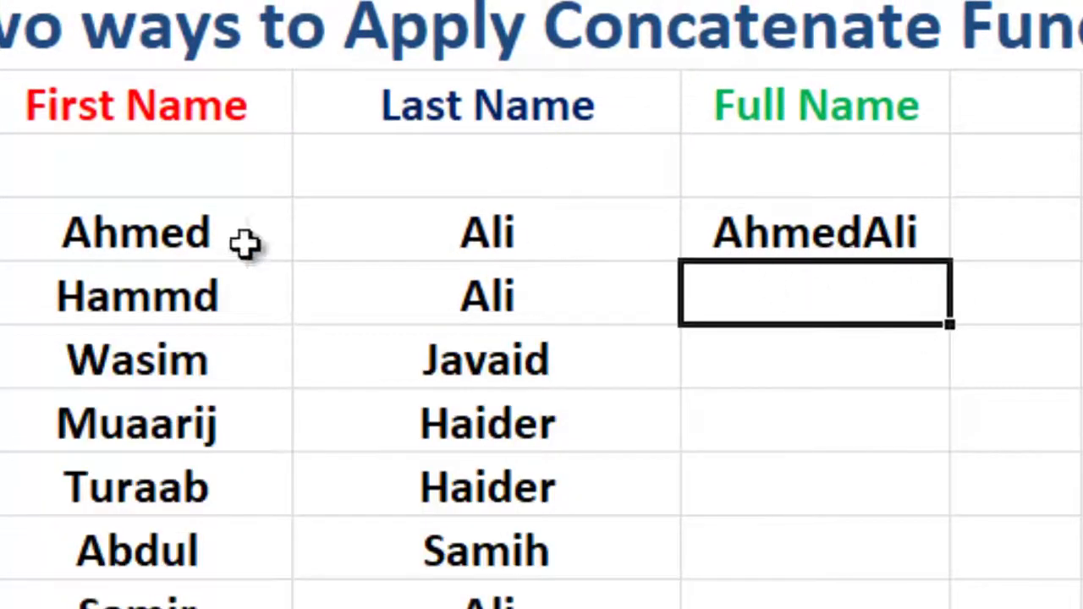
- Copy the I8 formula down the Full Name column to I18 and widen column I to fit the combined names
left_click(169, 237)
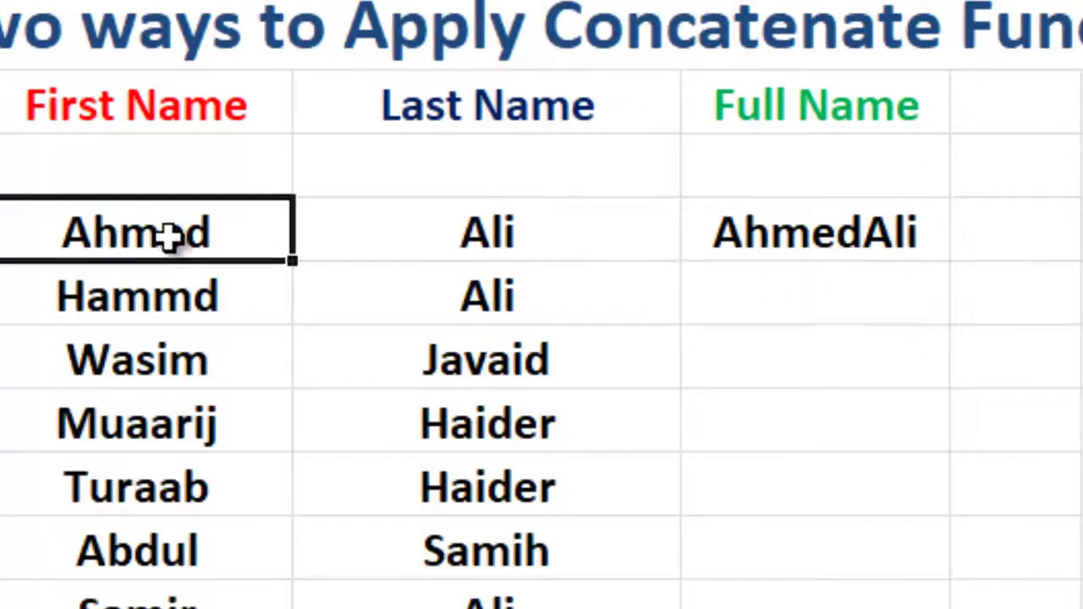
left_click(474, 235)
left_click(855, 233)
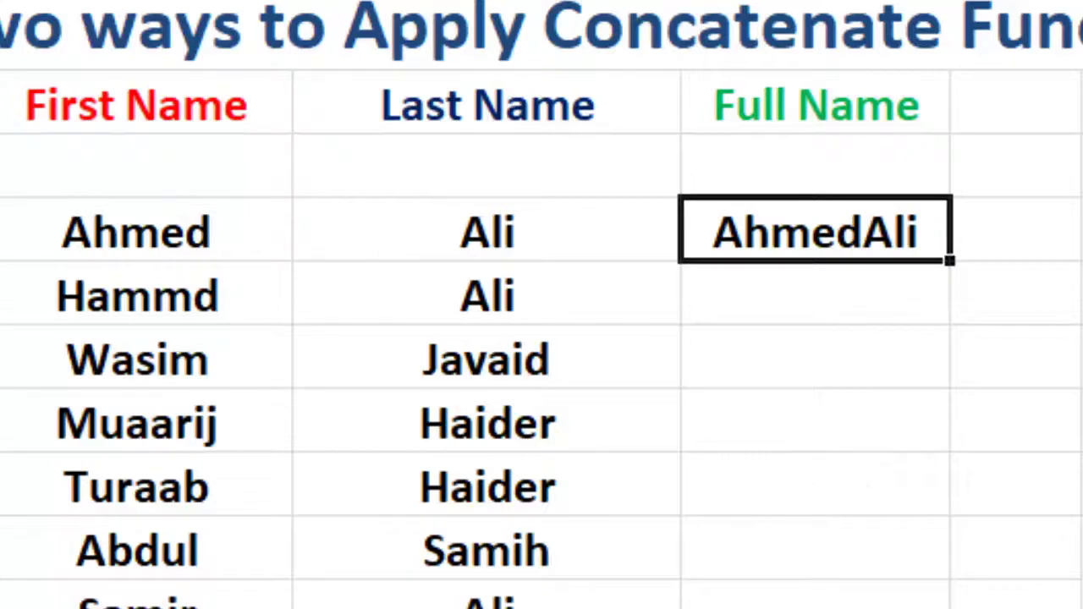
left_click_drag(952, 261, 945, 606)
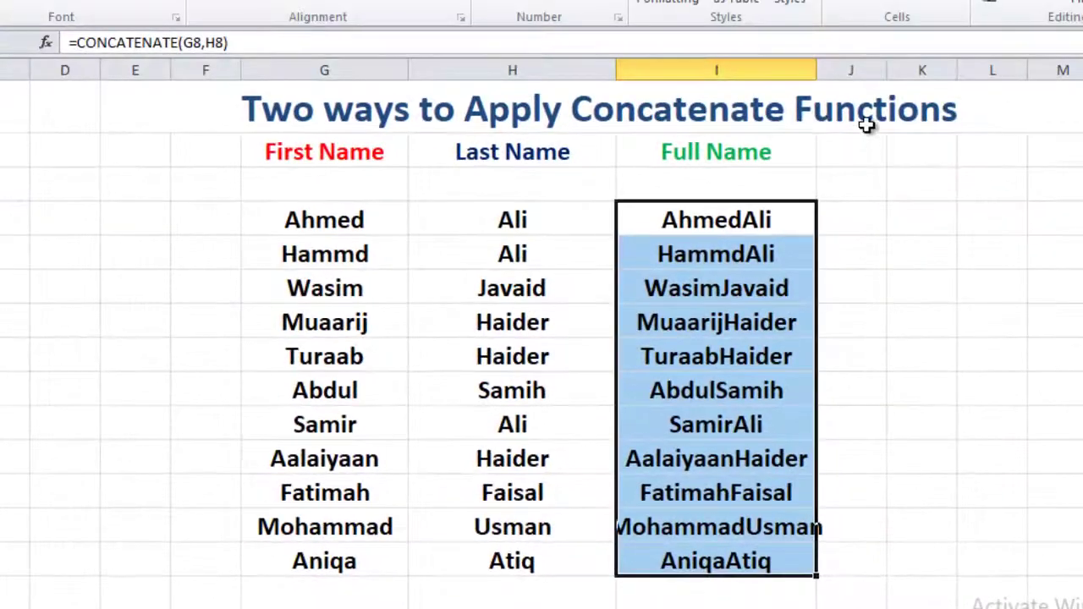
left_click_drag(817, 70, 867, 70)
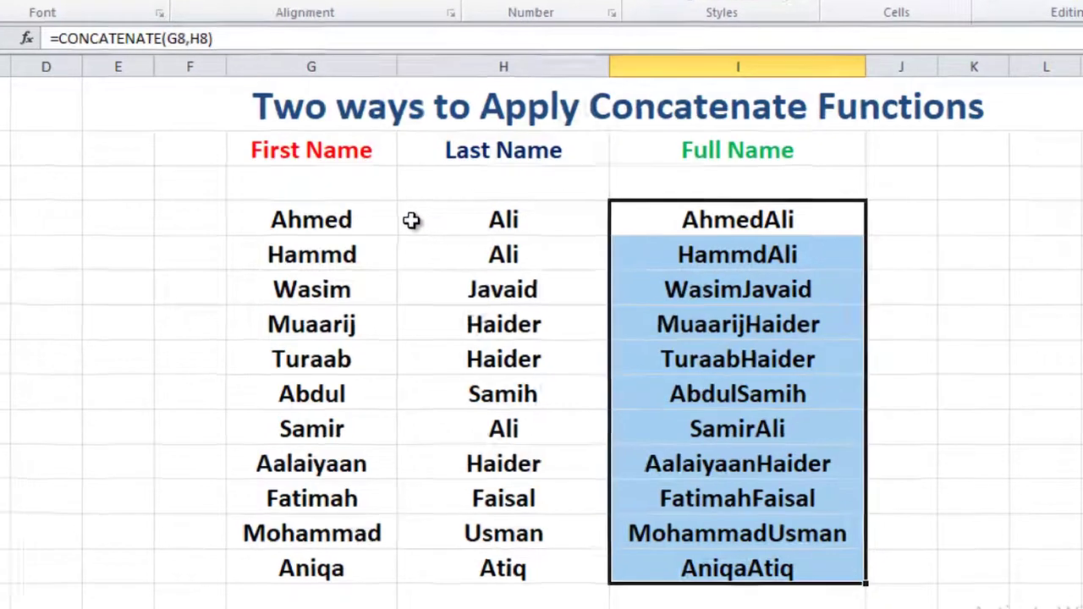
- Reopen the formula in I8 for editing and add a second comma between the G8 and H8 arguments
left_click(726, 222)
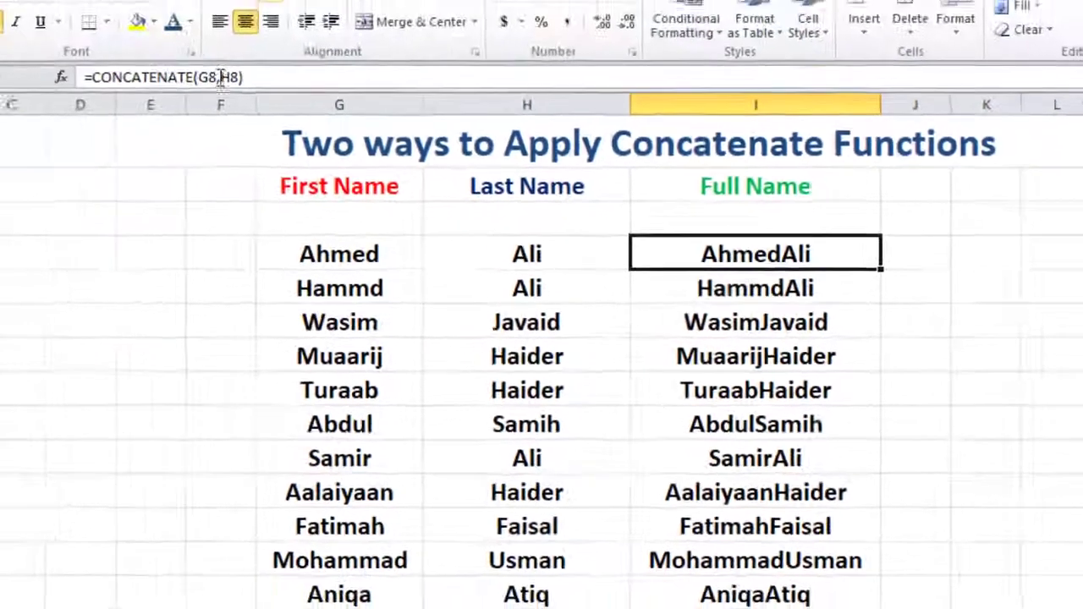
left_click(220, 77)
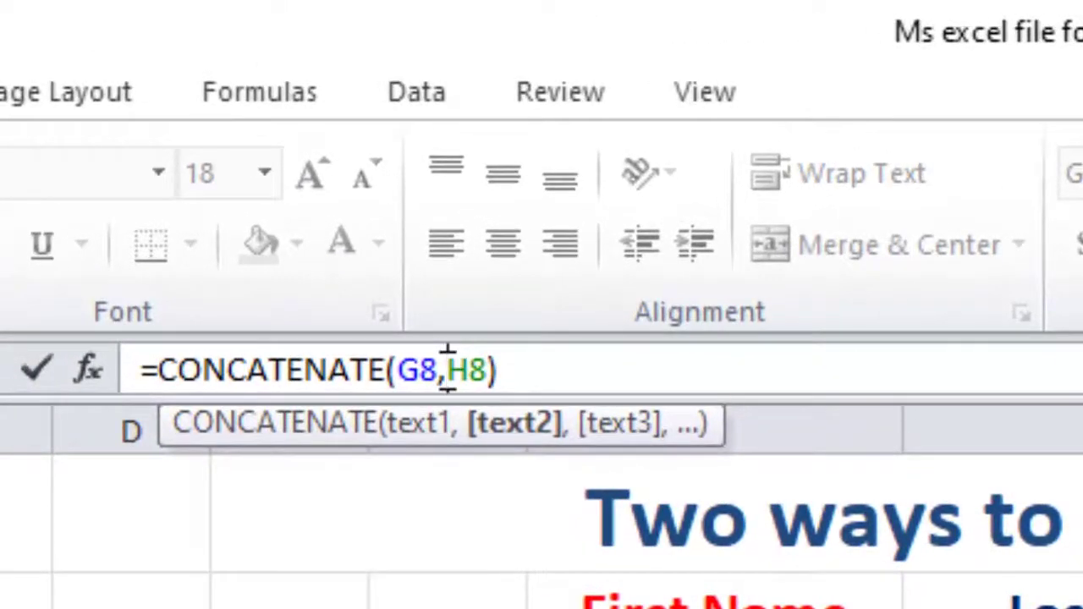
left_click(440, 370)
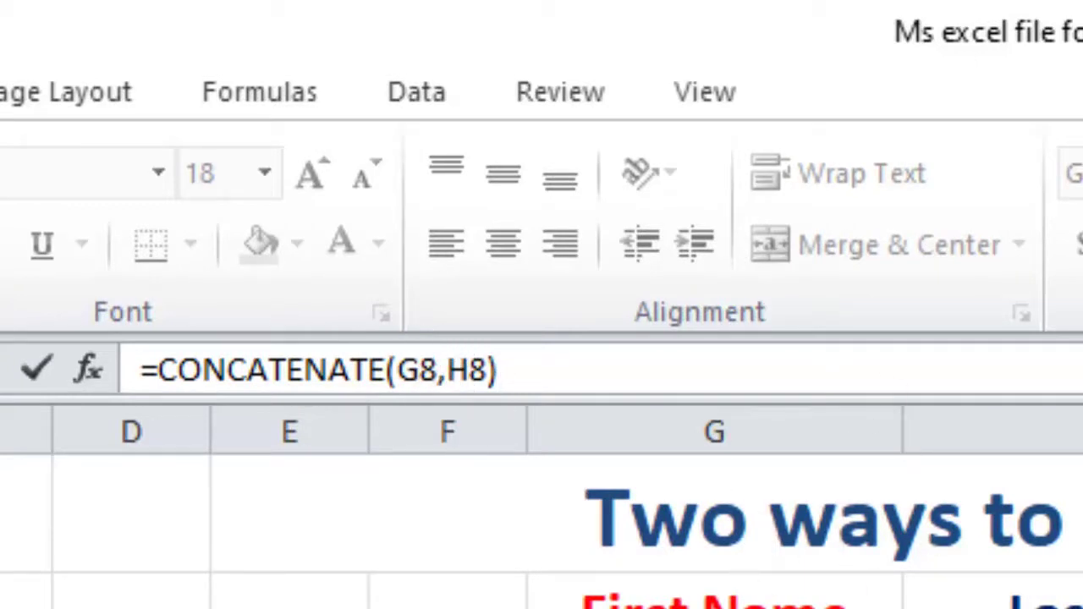
left_click(452, 371)
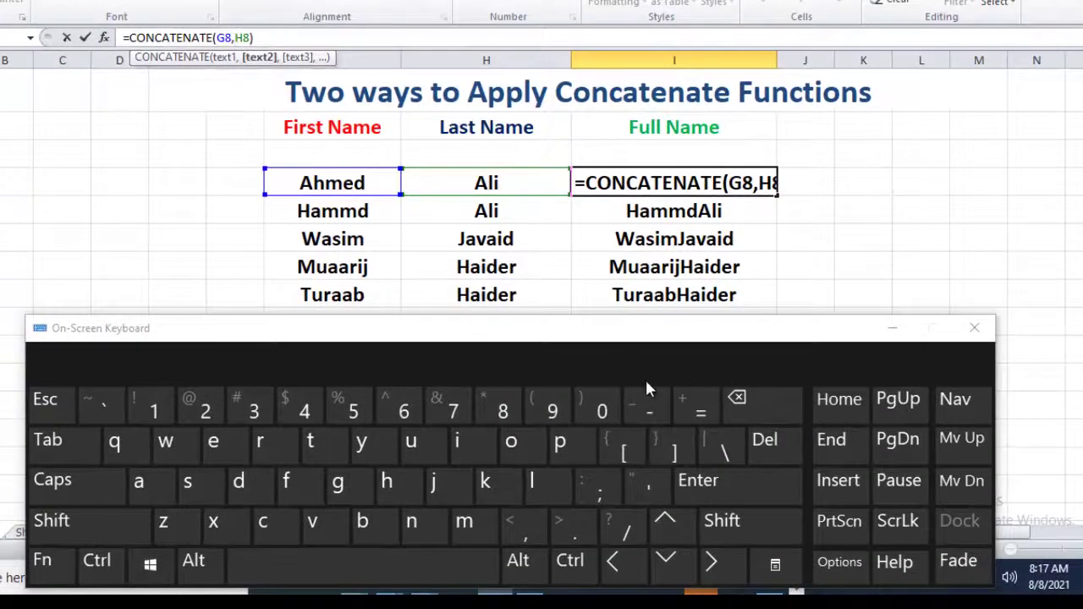
left_click(718, 525)
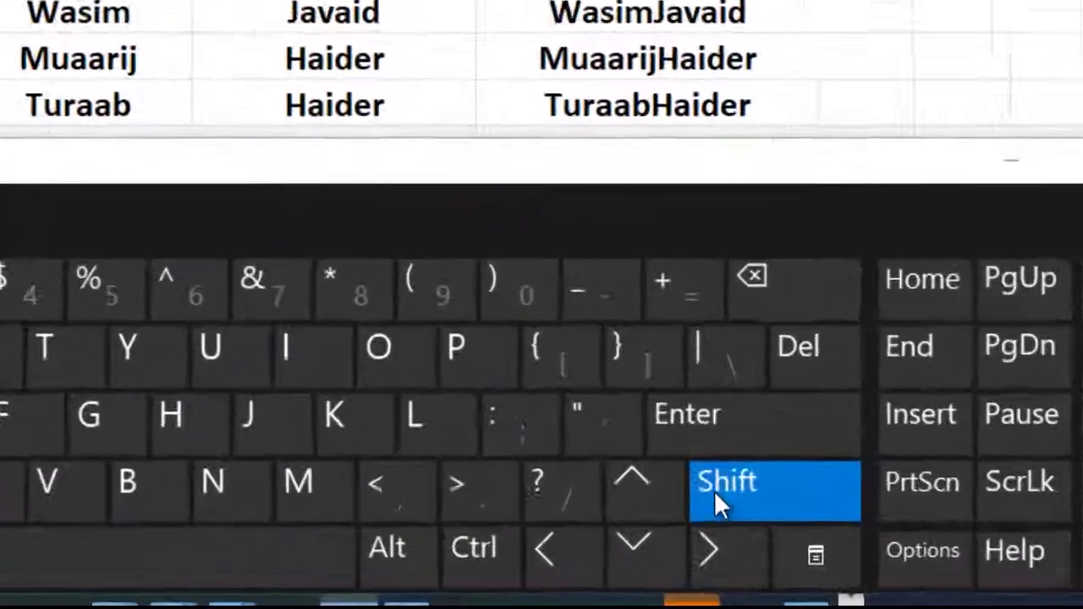
left_click(593, 427)
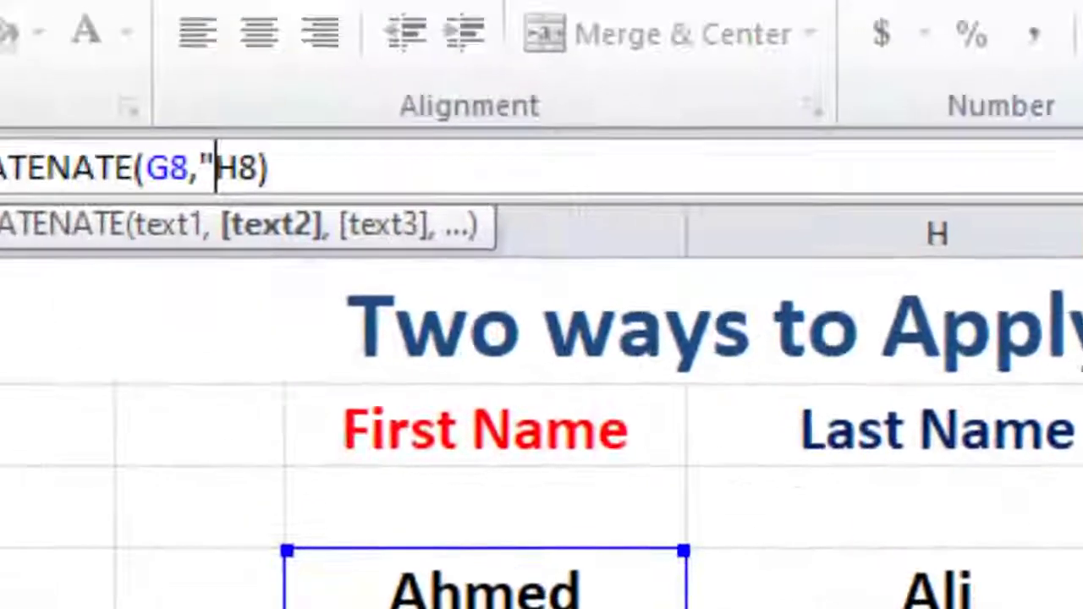
type("\"")
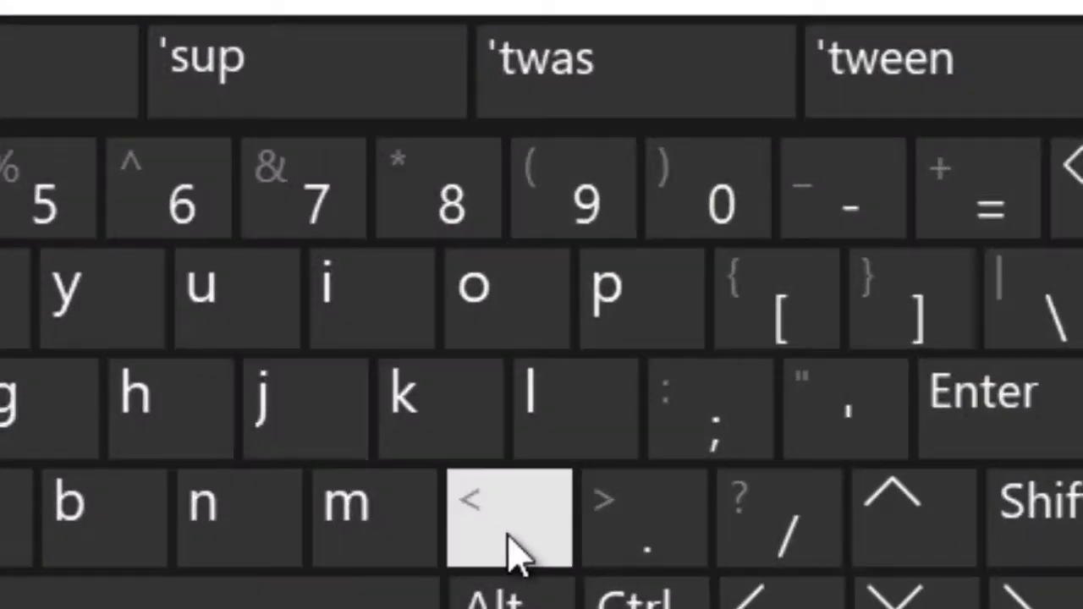
left_click(528, 582)
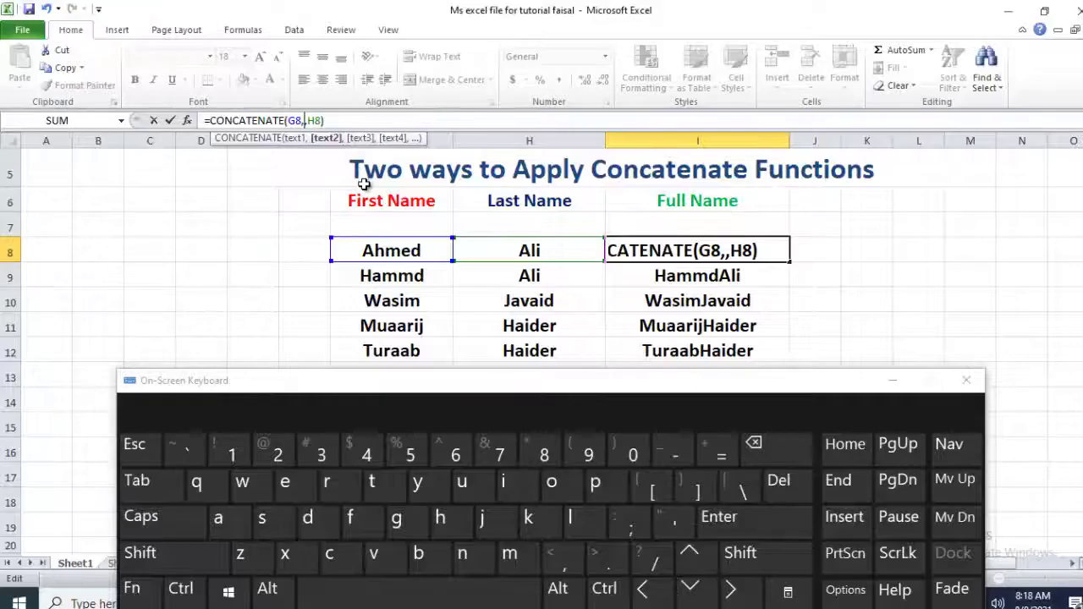
- Insert a space in double quotes between the two commas in I8 and enter the formula as =CONCATENATE(G8," ",H8)
left_click(740, 554)
left_click(672, 521)
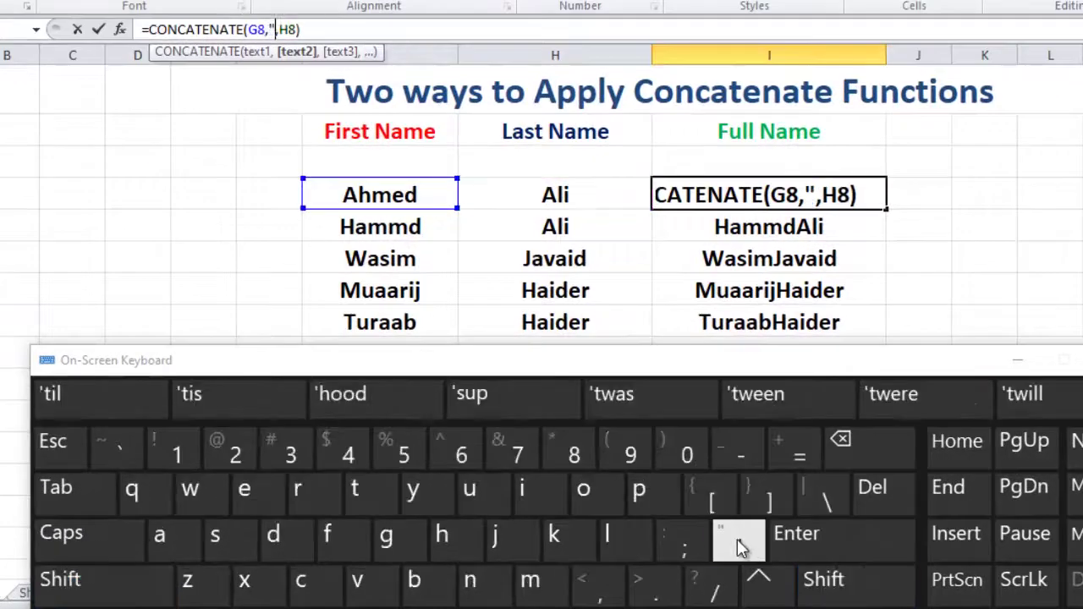
left_click(824, 579)
left_click(738, 539)
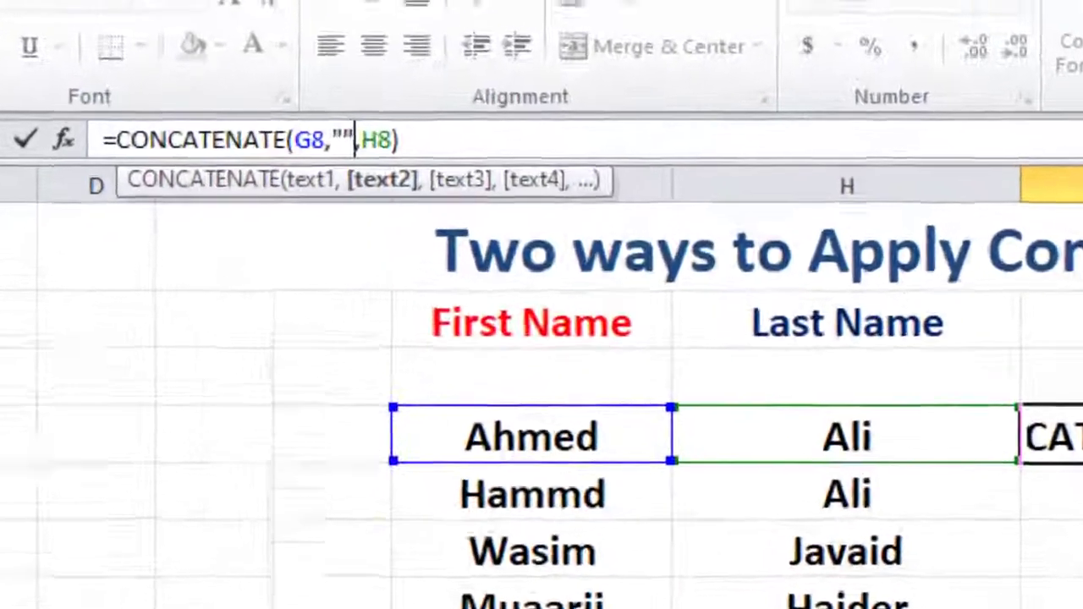
left_click(357, 155)
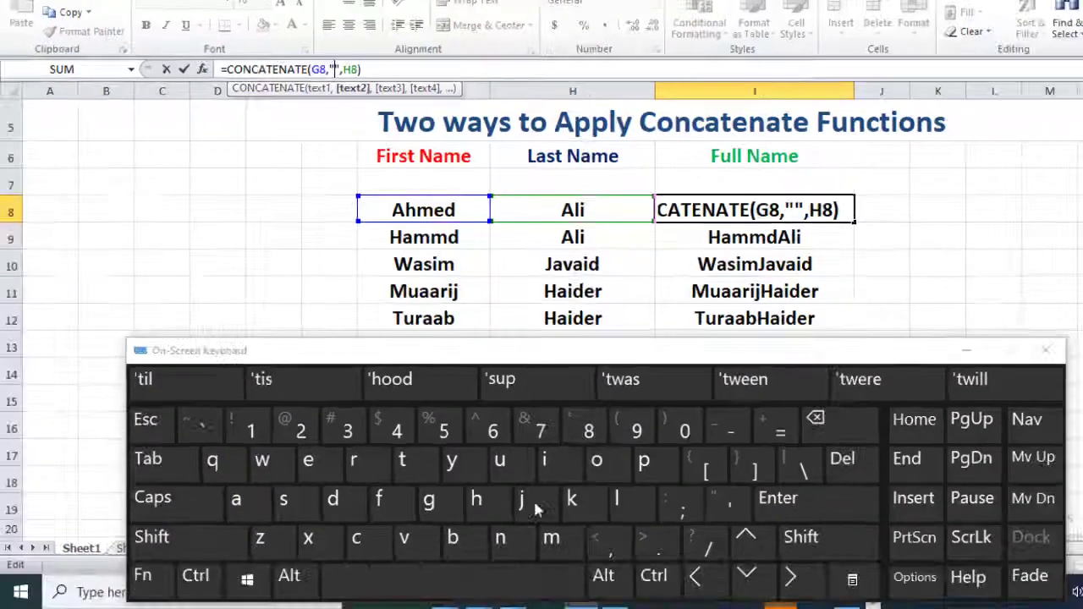
left_click(490, 579)
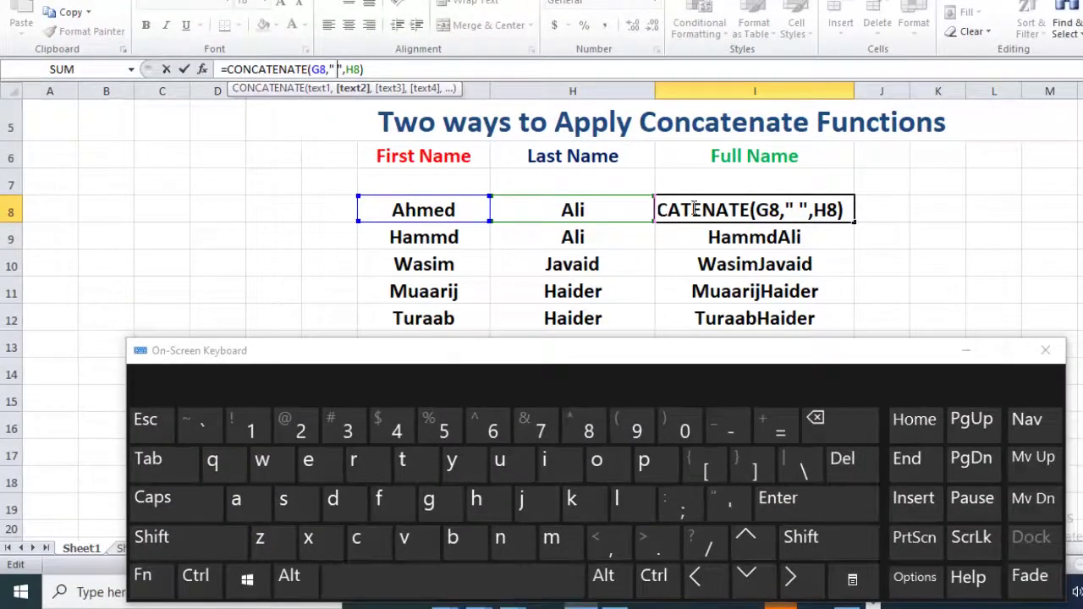
left_click(780, 513)
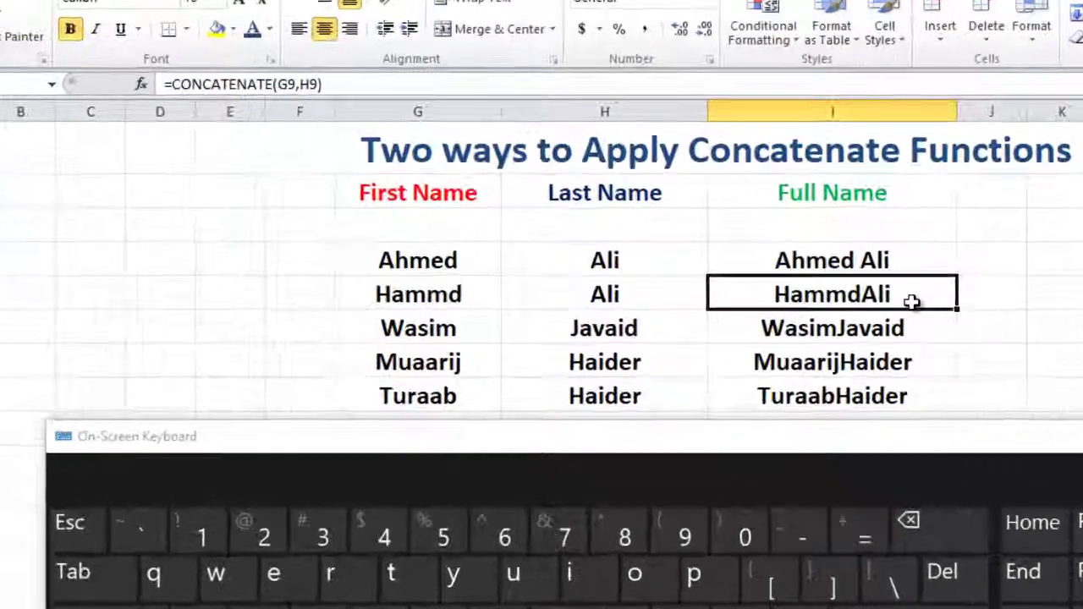
- Copy the spaced CONCATENATE formula from I8 down the Full Name column through I18 and check several of the filled cells
left_click(828, 211)
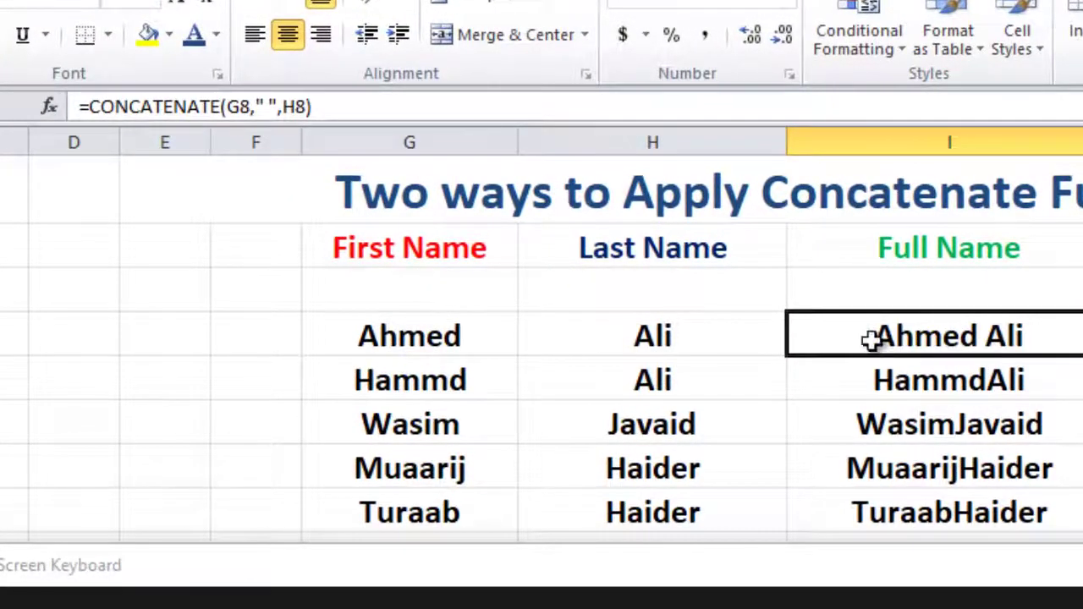
left_click_drag(1063, 358, 1063, 561)
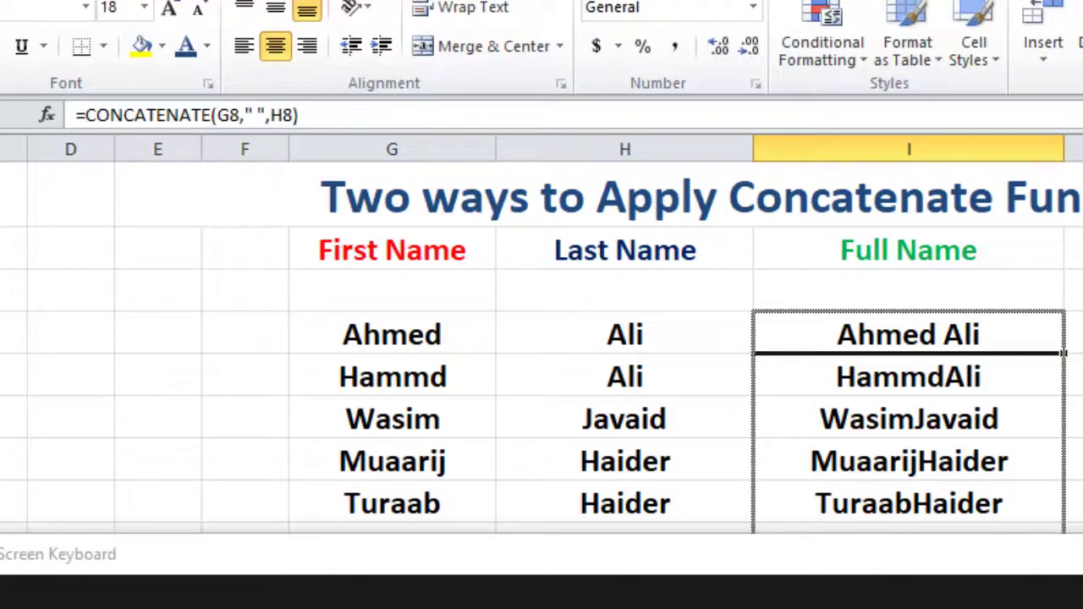
left_click_drag(1063, 560, 1063, 560)
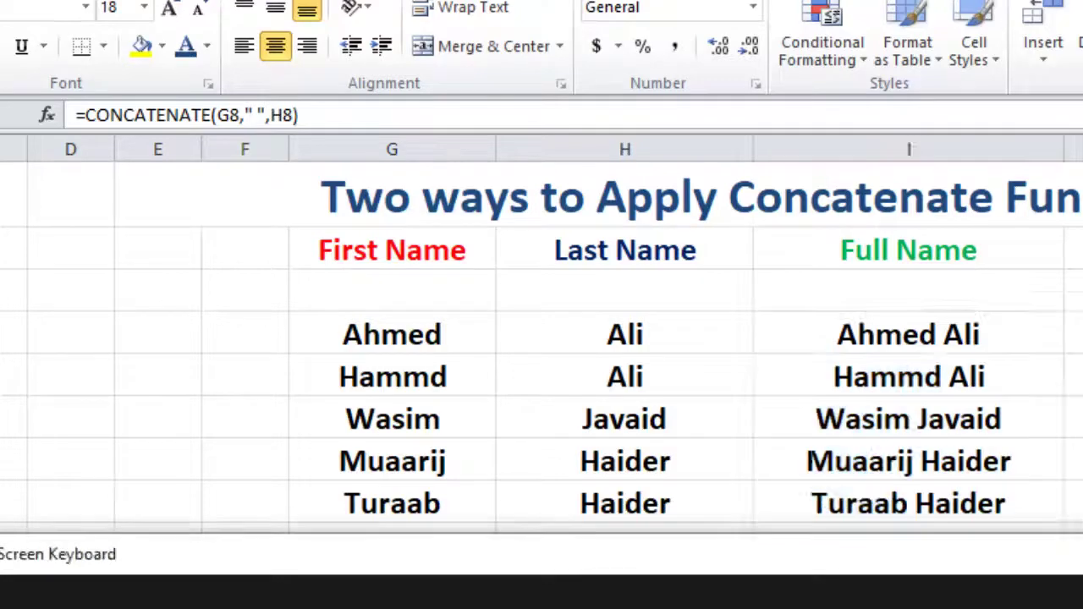
left_click(953, 351)
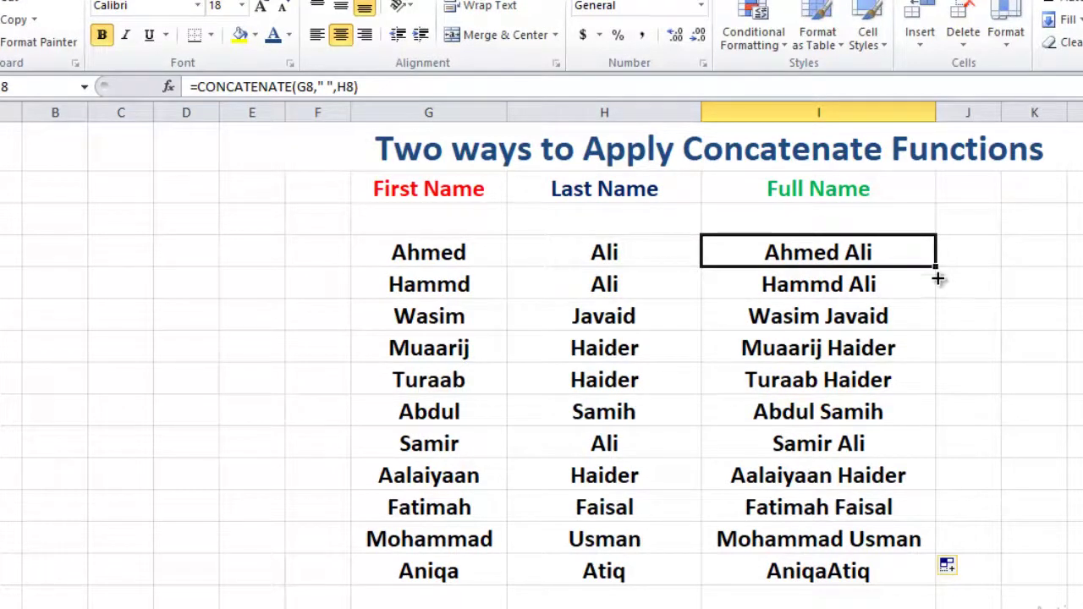
left_click_drag(937, 279, 945, 581)
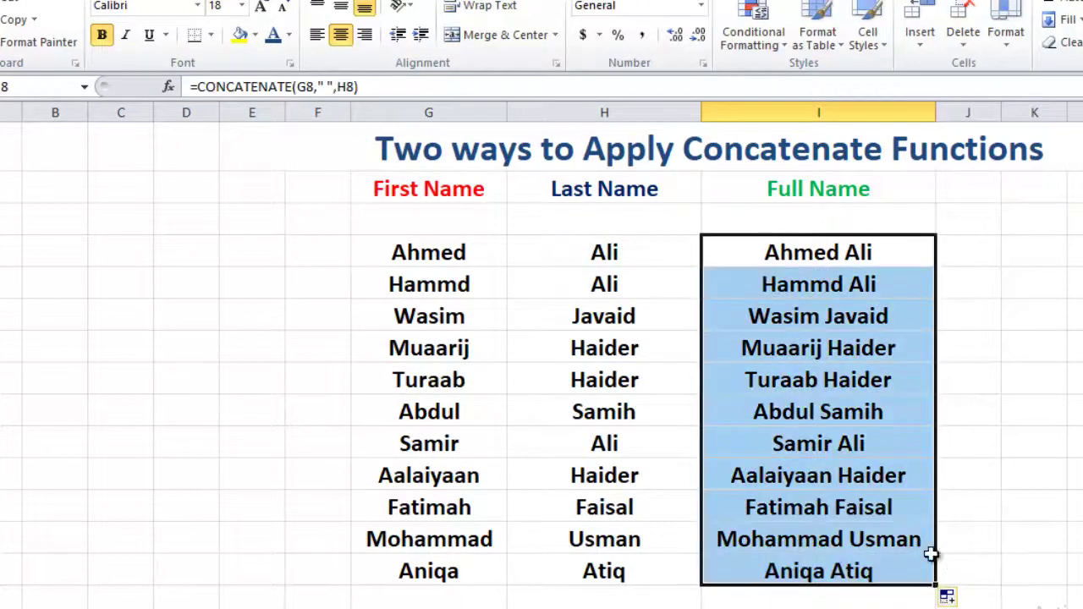
left_click(851, 573)
left_click(827, 341)
left_click(830, 470)
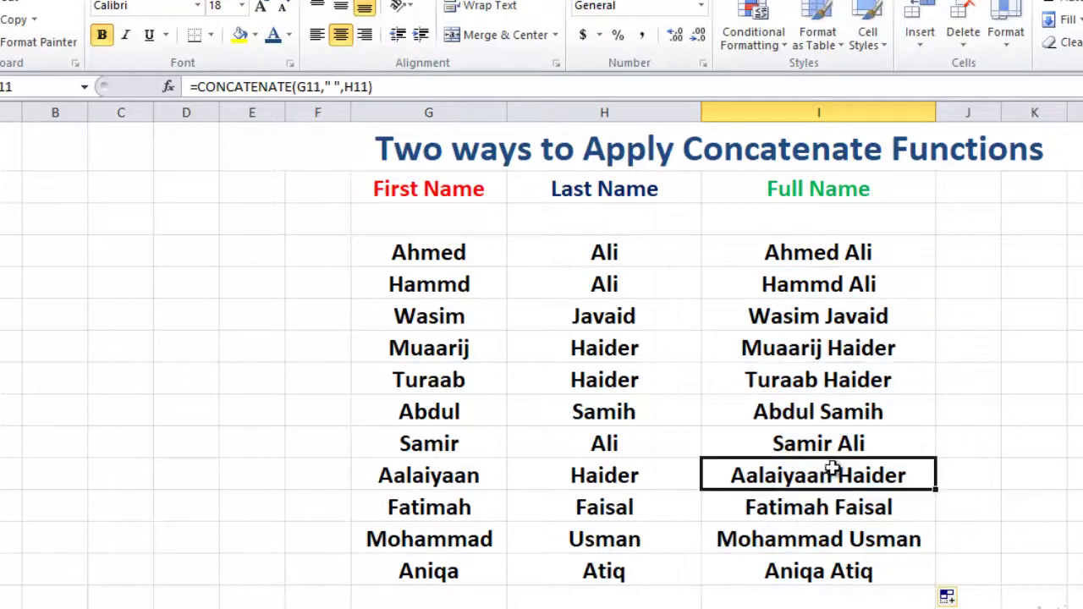
left_click(829, 568)
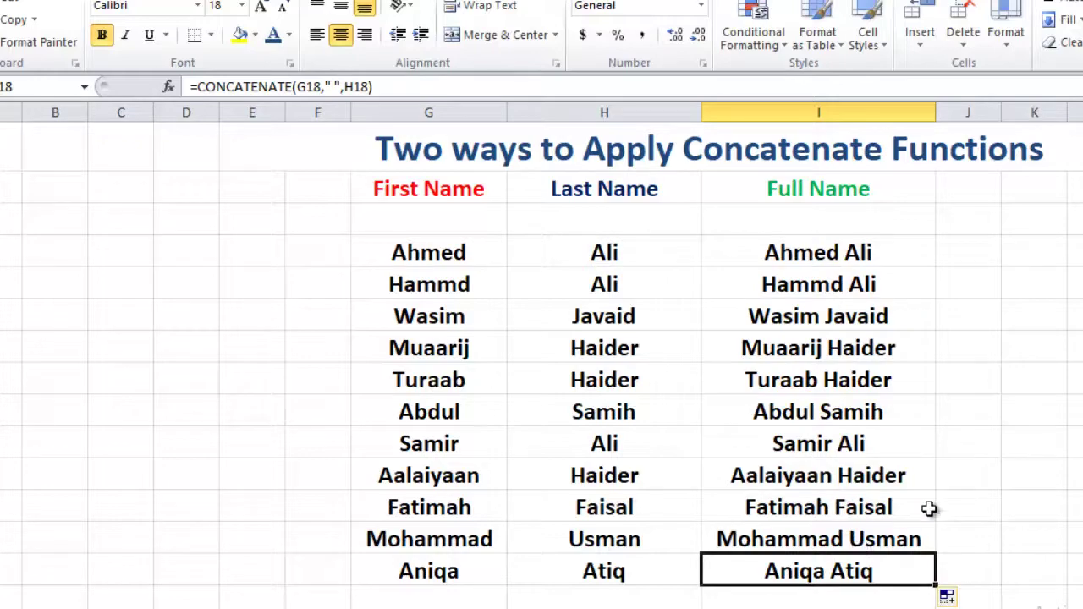
- Clear the formulas from the Full Name cells I8 through I18
left_click(813, 261)
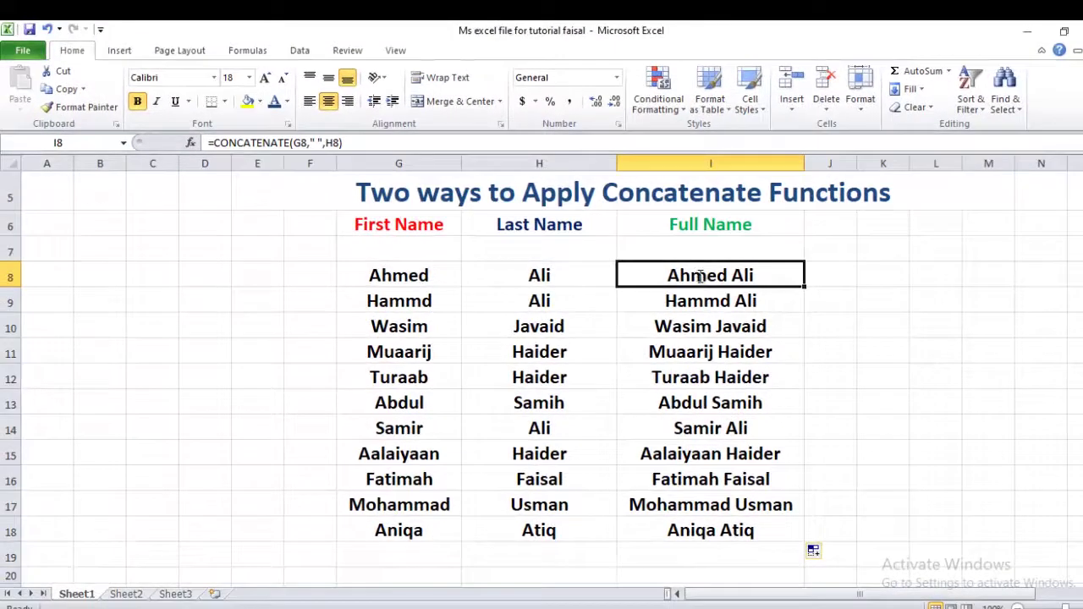
double_click(819, 252)
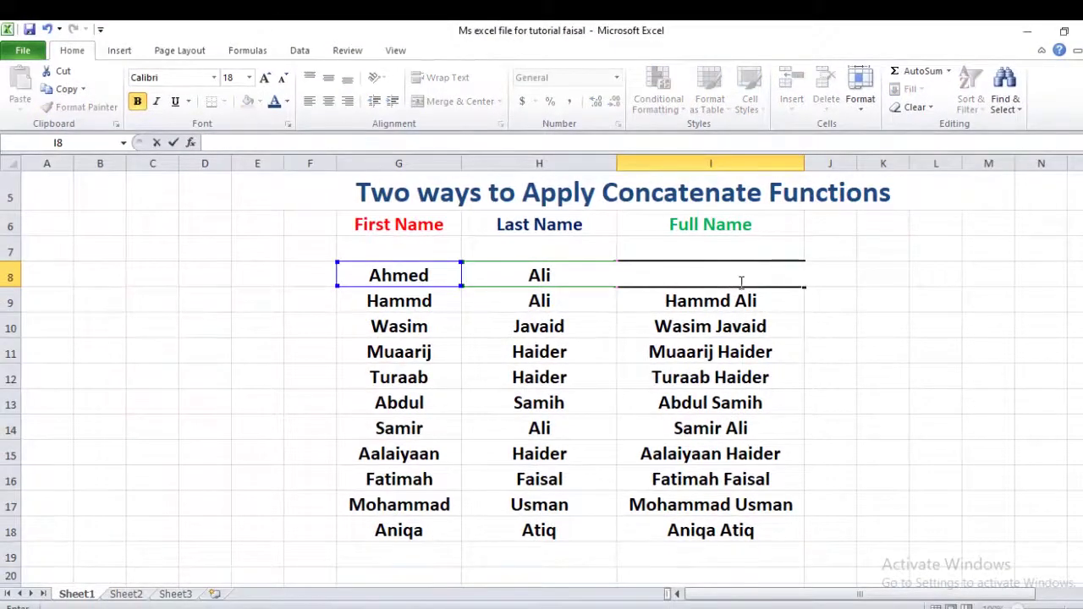
left_click(859, 297)
left_click(744, 281)
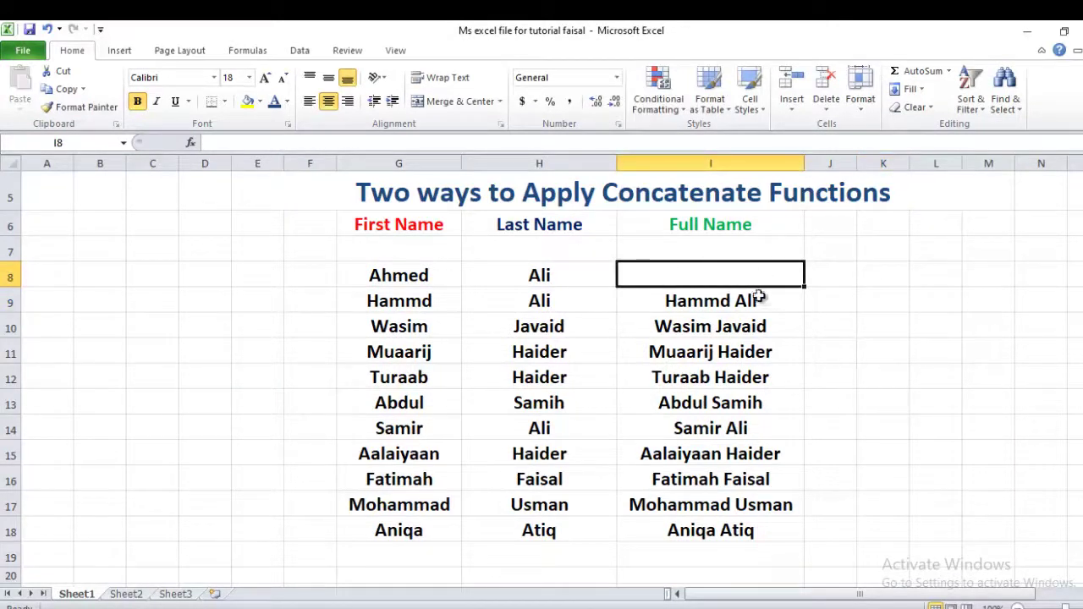
left_click_drag(805, 313, 804, 540)
- Open the Insert Function dialog for cell I8 and set its category to All
left_click(748, 280)
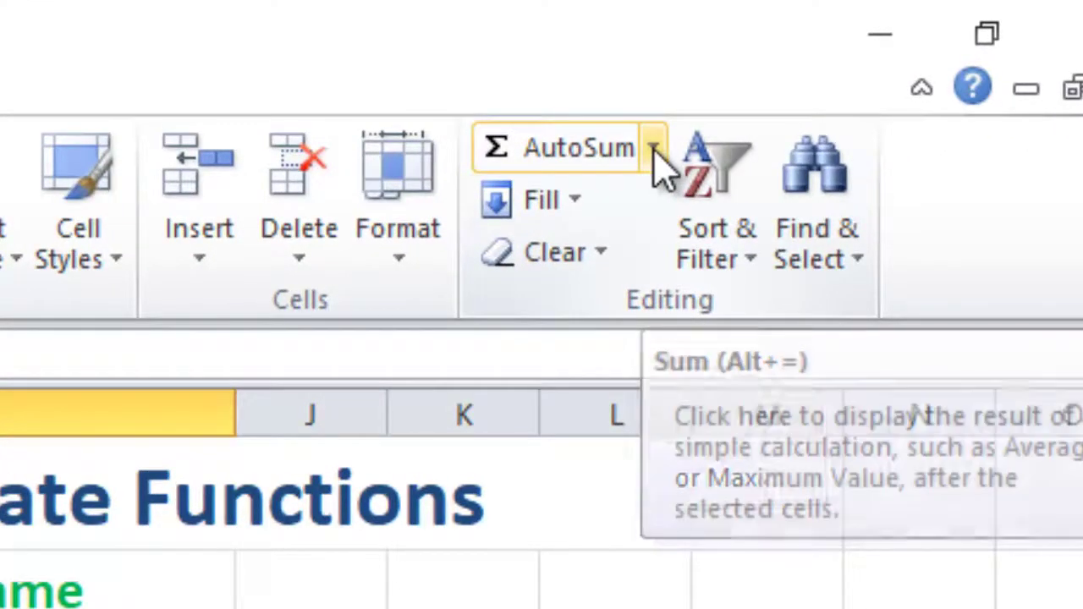
left_click(654, 150)
left_click(597, 478)
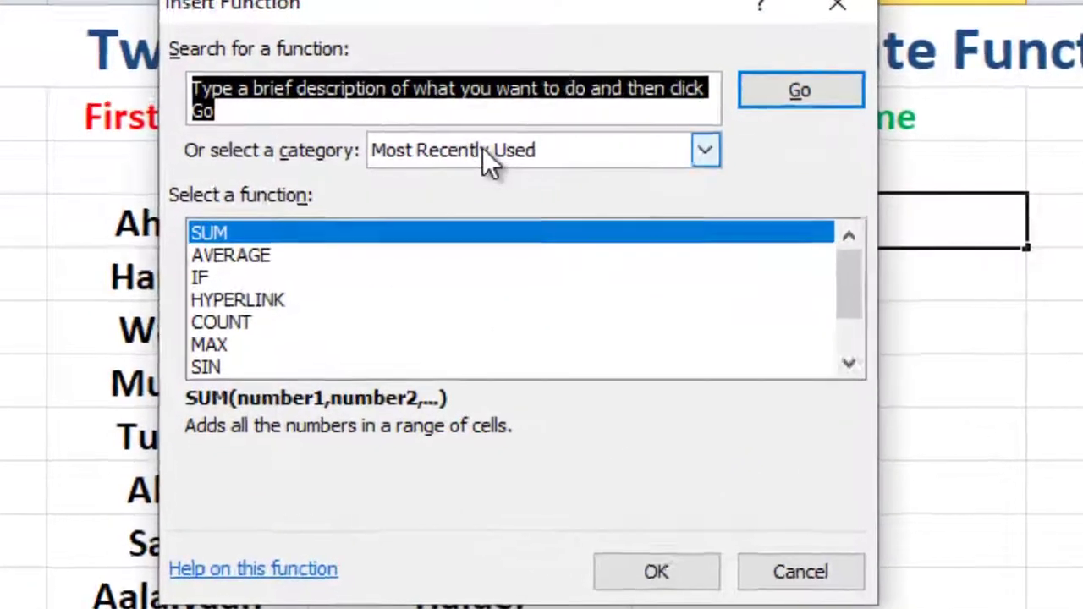
left_click(524, 150)
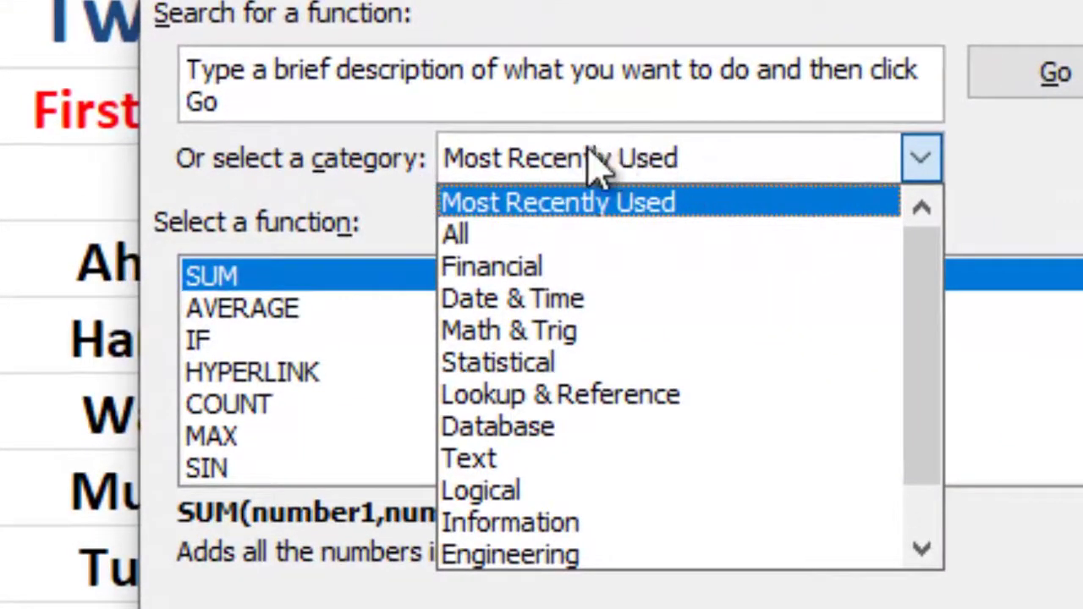
left_click(501, 235)
- Find CONCATENATE in the list of functions and insert it into I8
left_click(282, 405)
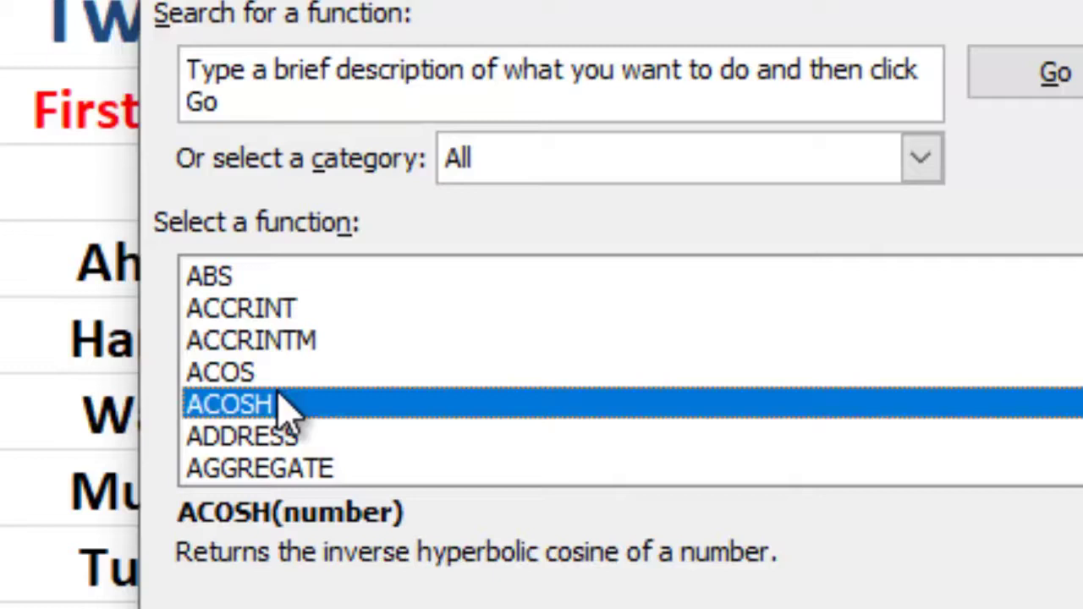
key("c")
key("Down")
key("Down")
key("Down")
key("Down")
key("Down")
key("Down")
key("Down")
key("Down")
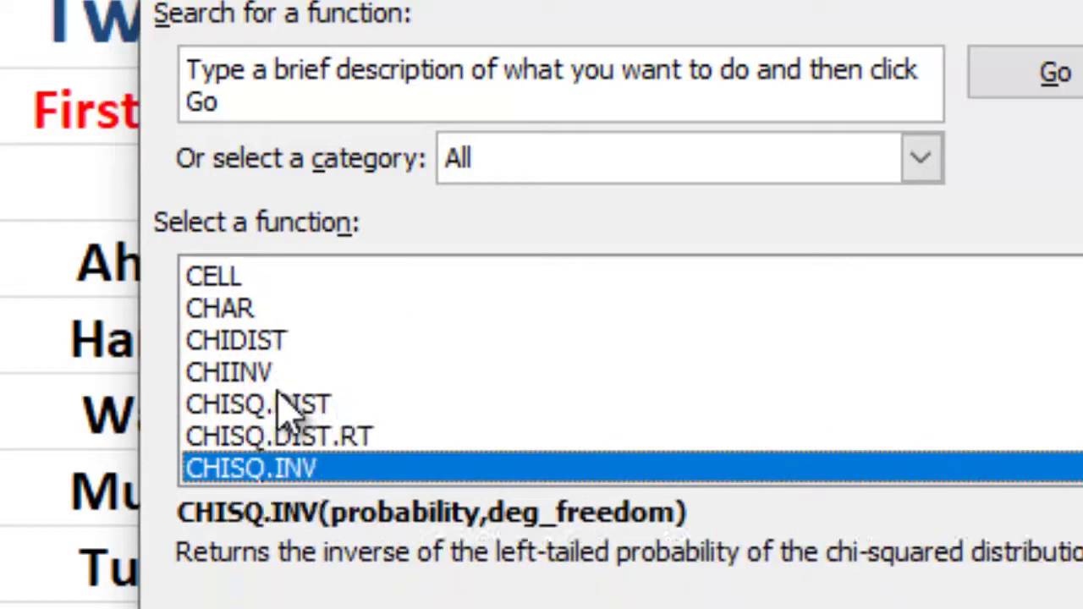
key("Down")
key("Down")
key("Down")
key("Down")
key("Down")
key("Down")
key("Down")
key("Down")
key("Down")
key("Down")
key("Down")
key("Down")
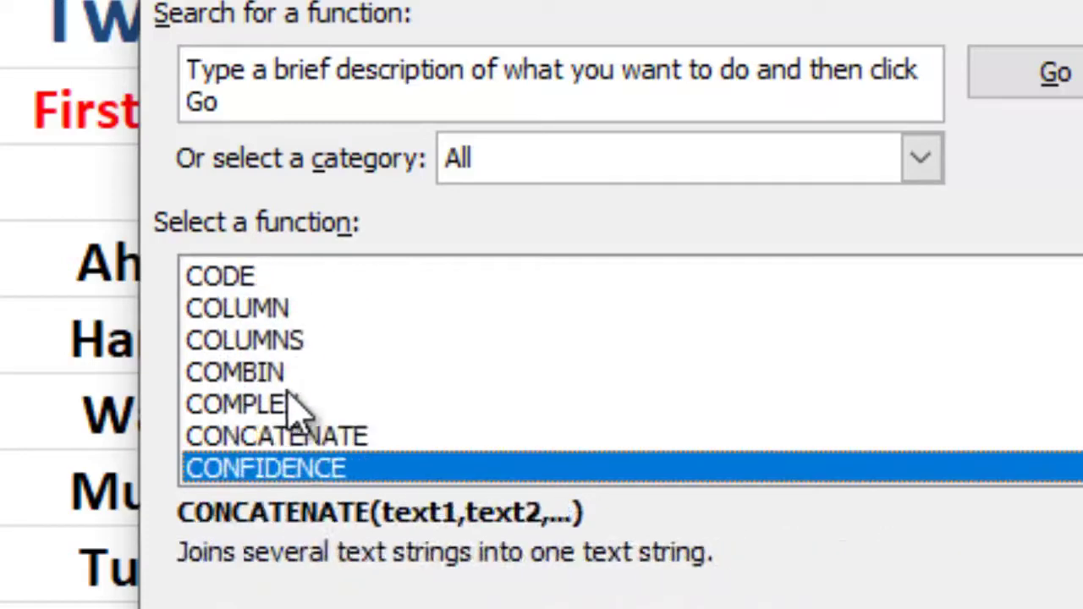
key("Down")
key("Down")
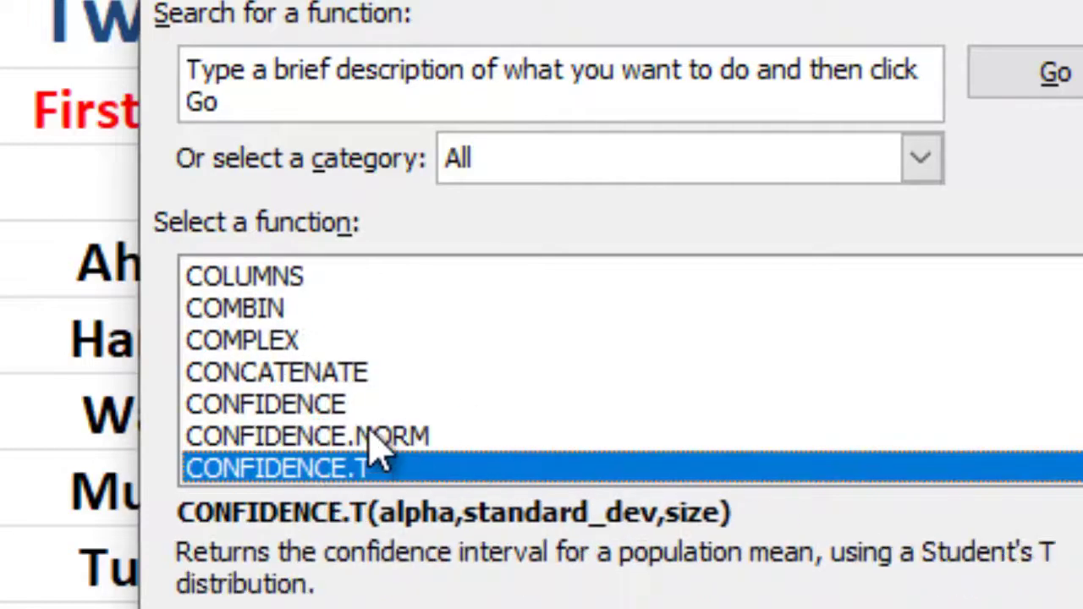
left_click(357, 374)
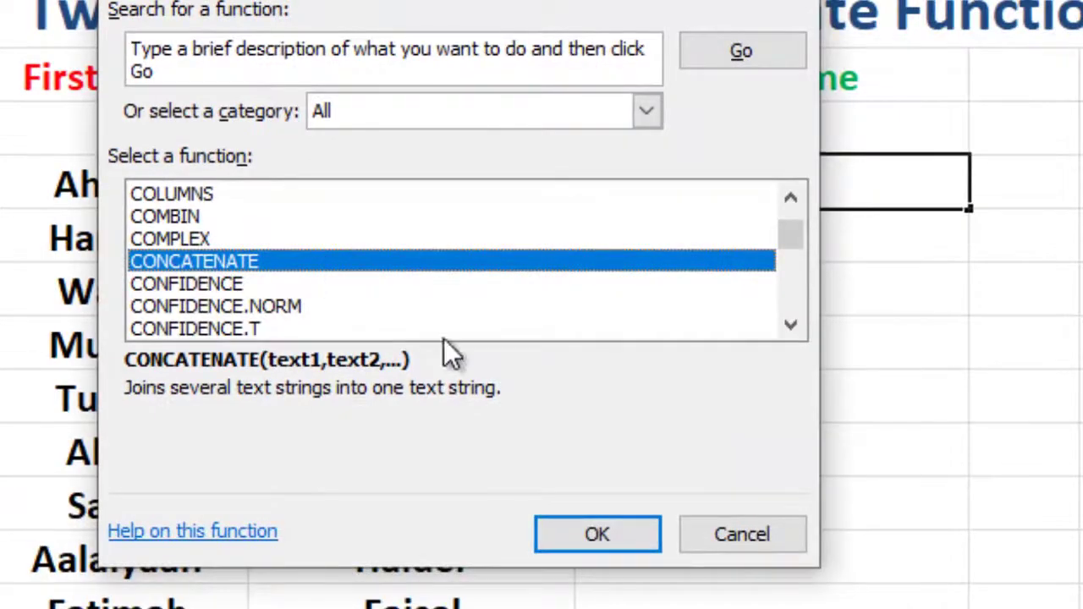
left_click(599, 532)
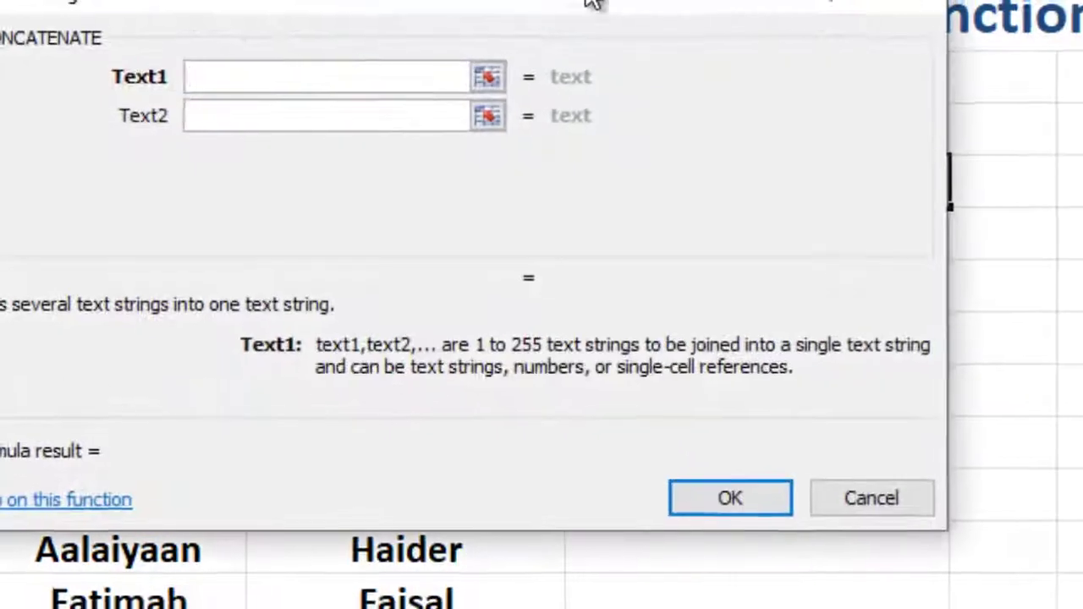
- Move the Function Arguments dialog clear of the name columns and set Text1 to G8
left_click_drag(595, 8, 830, 323)
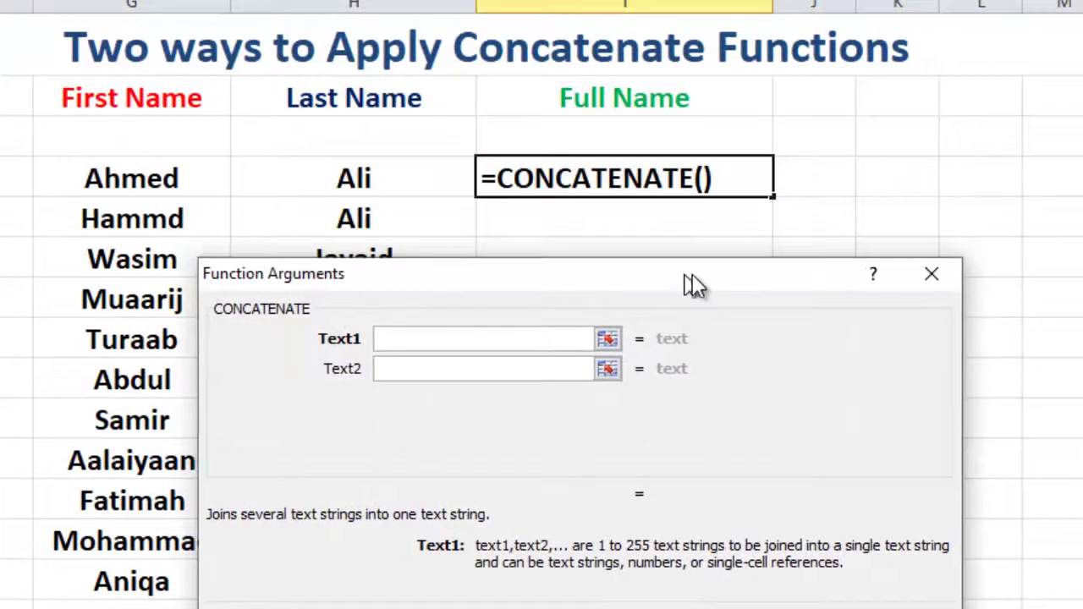
left_click_drag(692, 284, 745, 282)
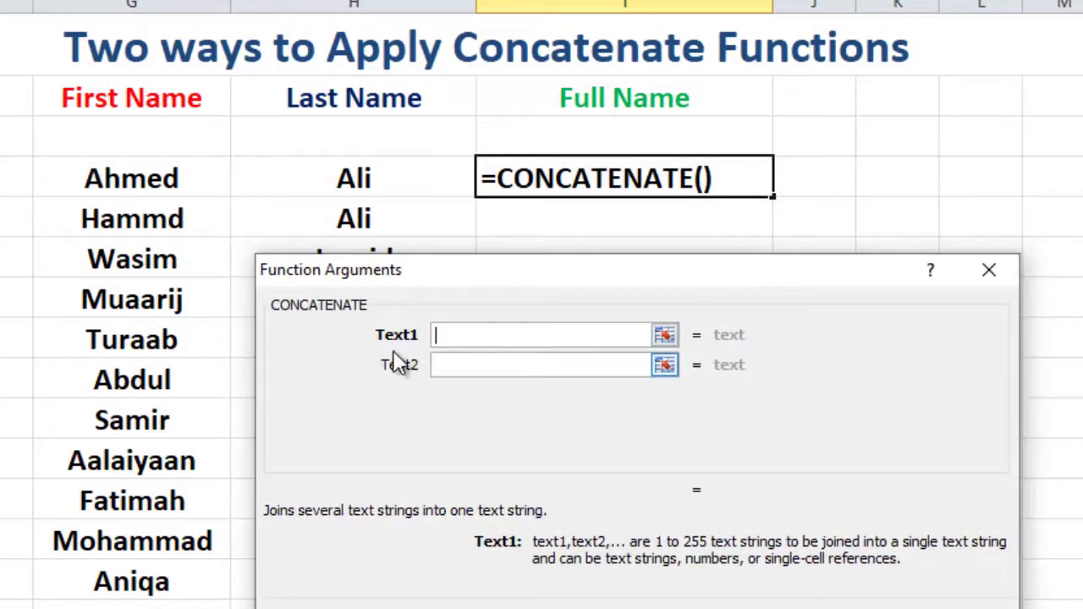
left_click_drag(578, 271, 818, 246)
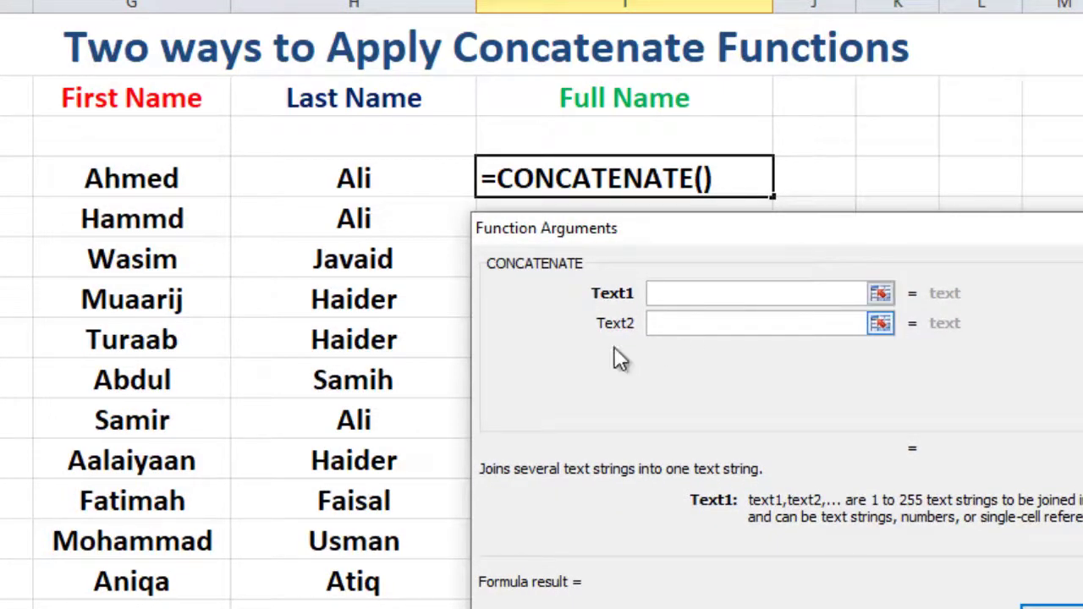
left_click(138, 178)
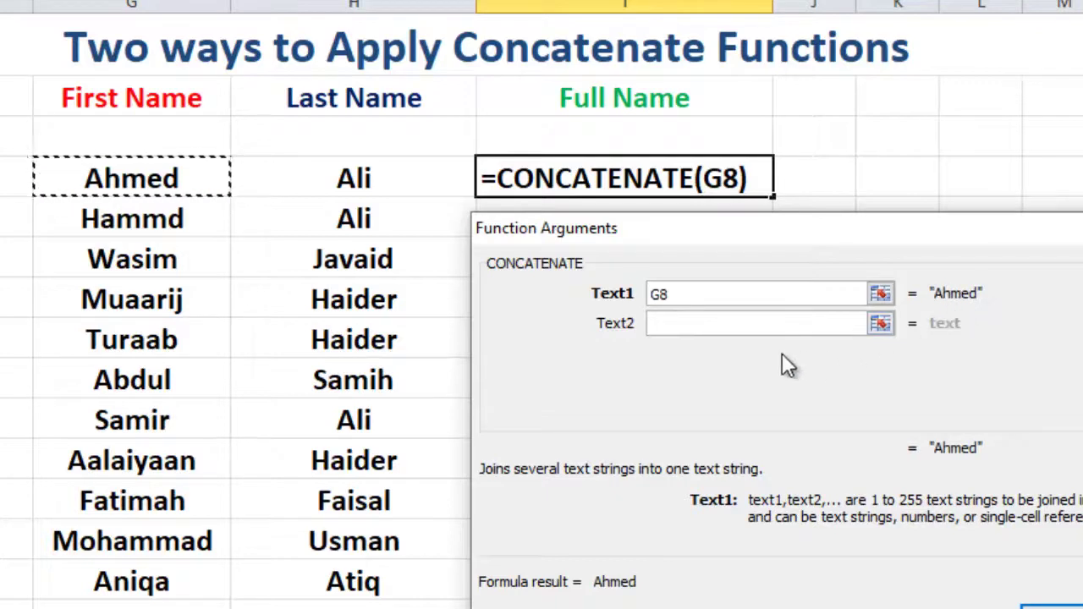
left_click(683, 323)
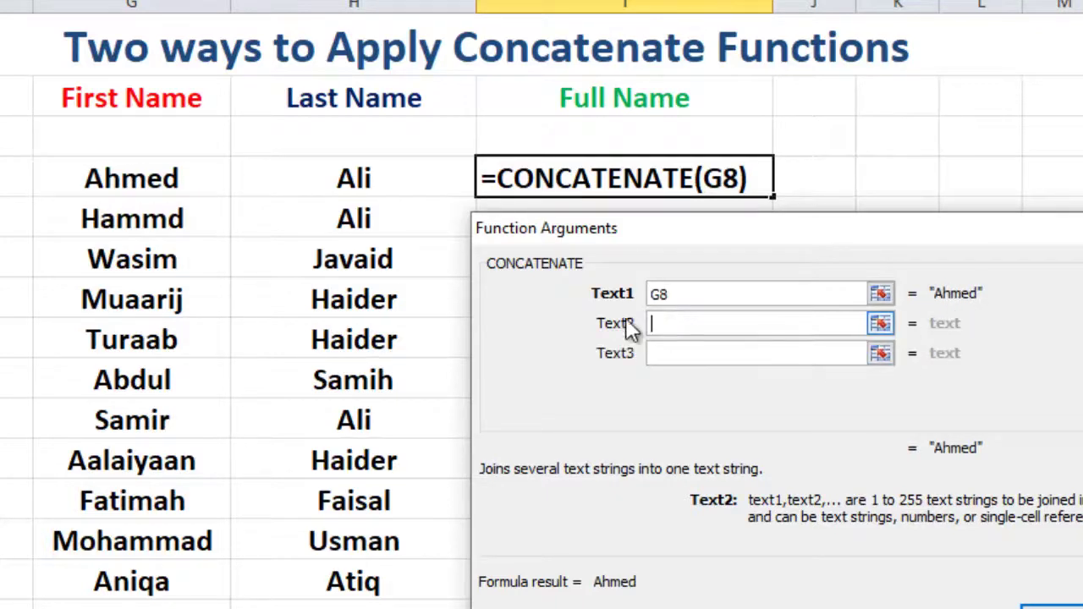
left_click(355, 179)
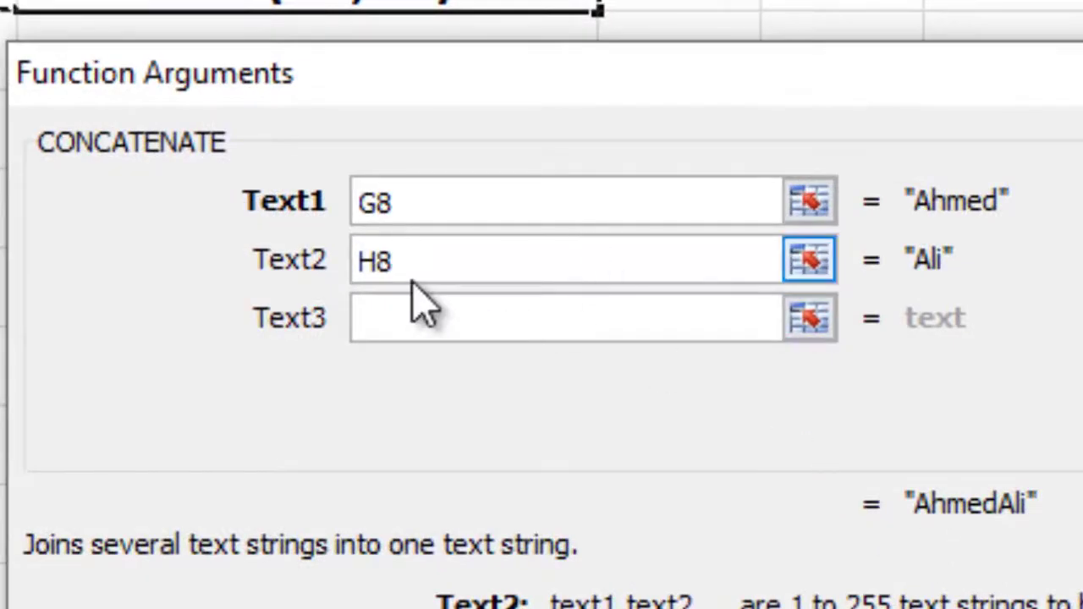
key("BackSpace")
key("BackSpace")
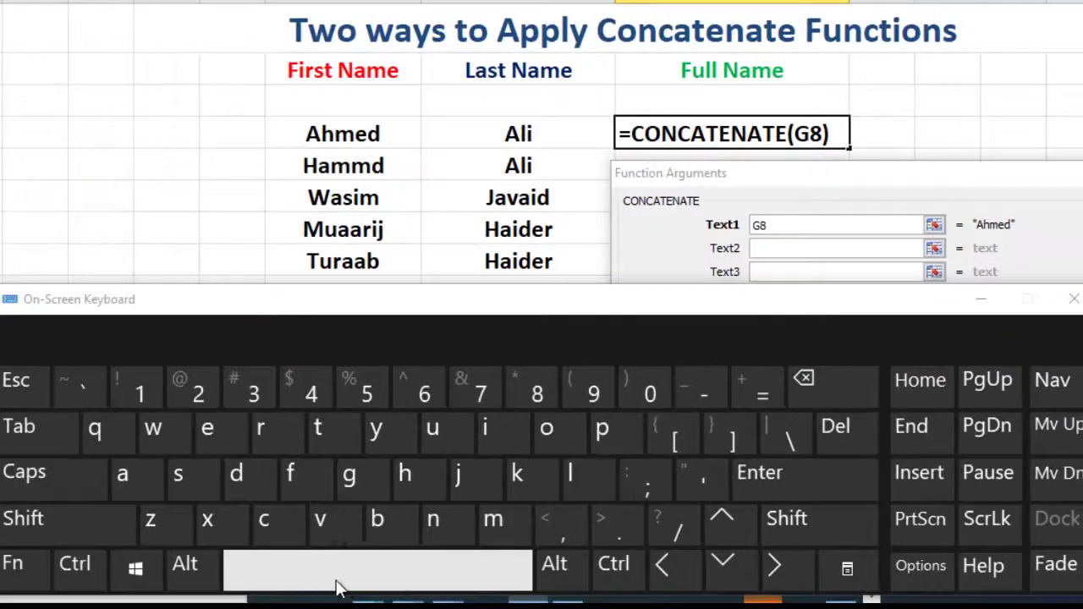
- Enter a single space as the Text2 argument and put the on-screen keyboard away
left_click(774, 250)
left_click(391, 550)
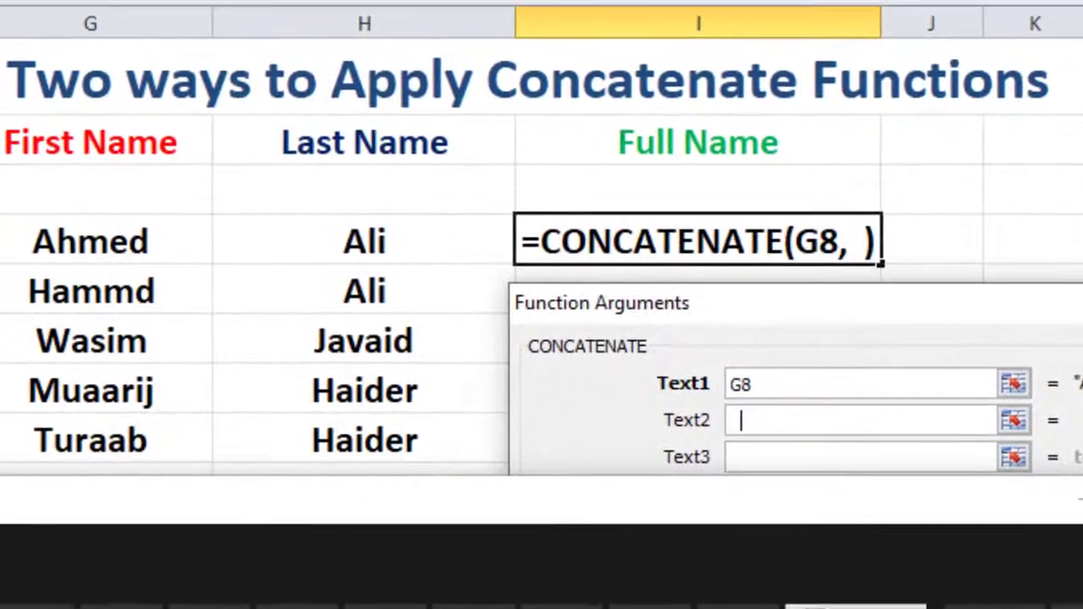
key("BackSpace")
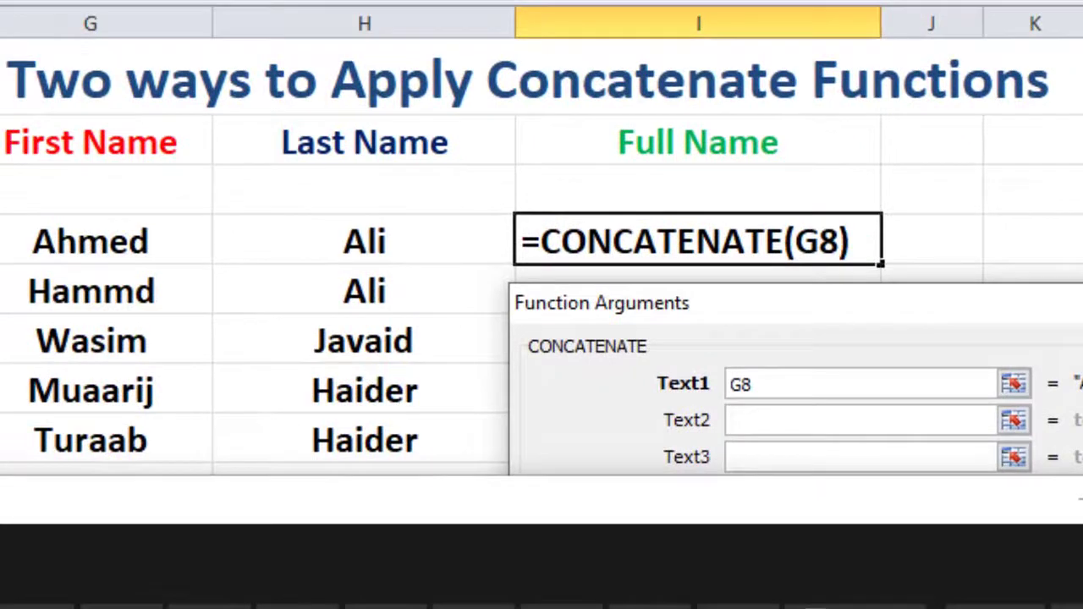
left_click(1080, 501)
- Set the Text3 argument to H8 and confirm the CONCATENATE function for I8
left_click(766, 455)
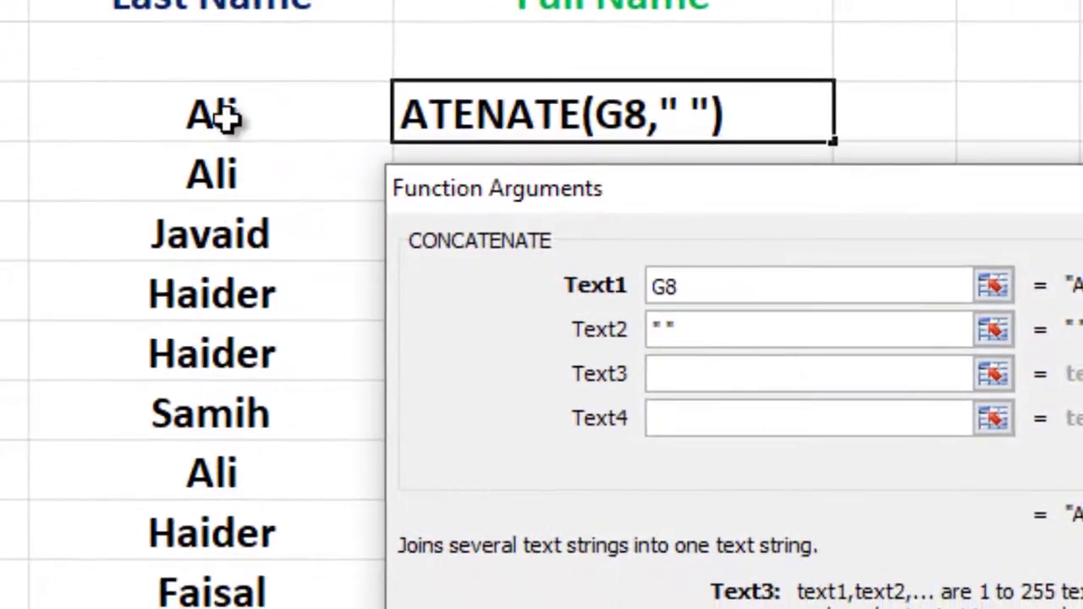
left_click(218, 115)
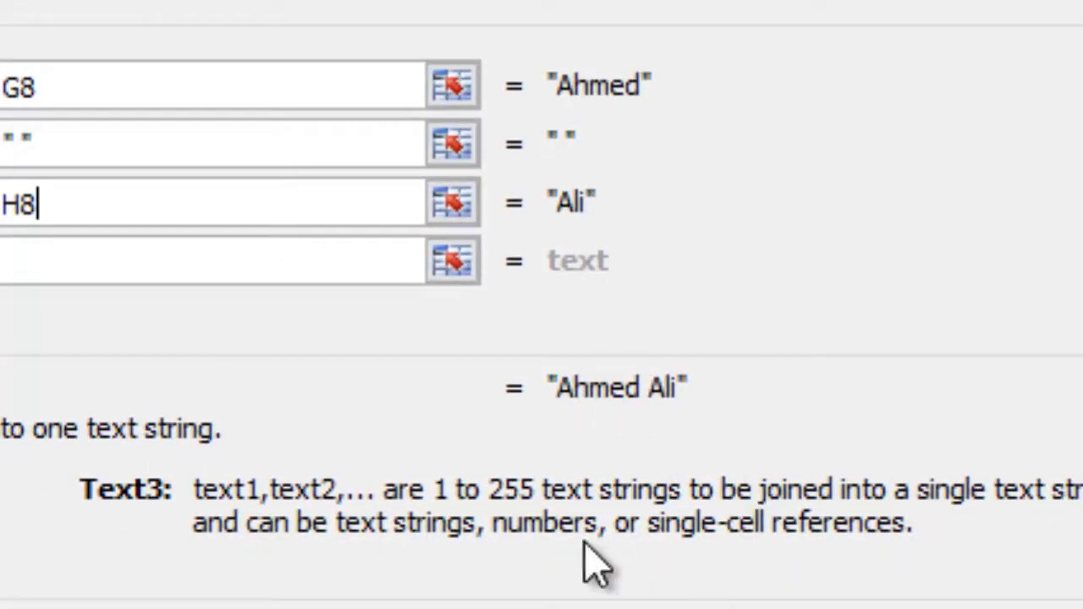
key("Return")
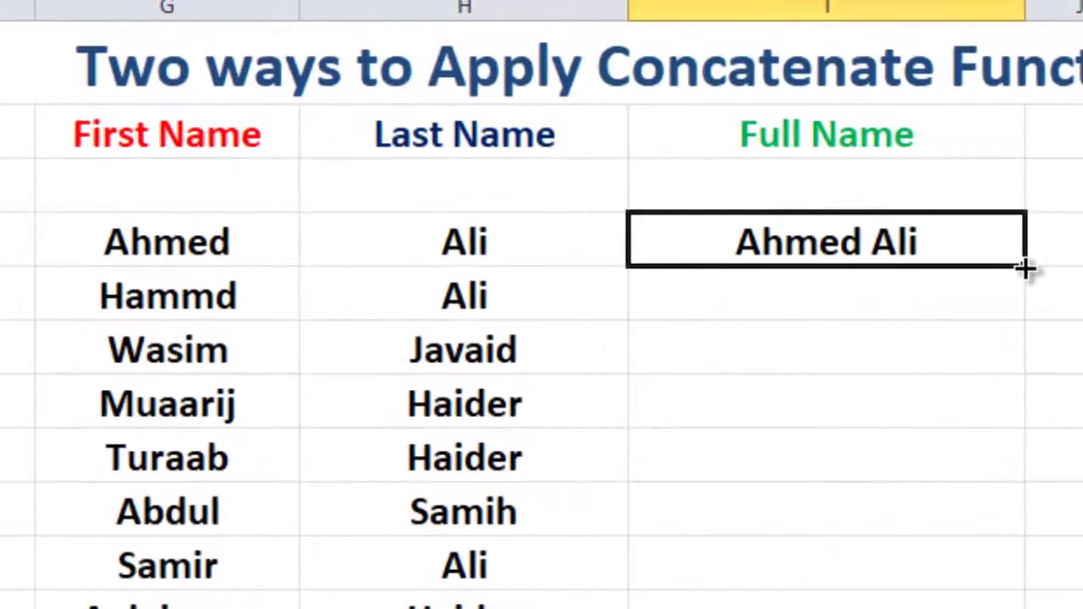
- Copy the I8 formula down the Full Name column through I18 and deselect the range
left_click_drag(1026, 269, 1020, 608)
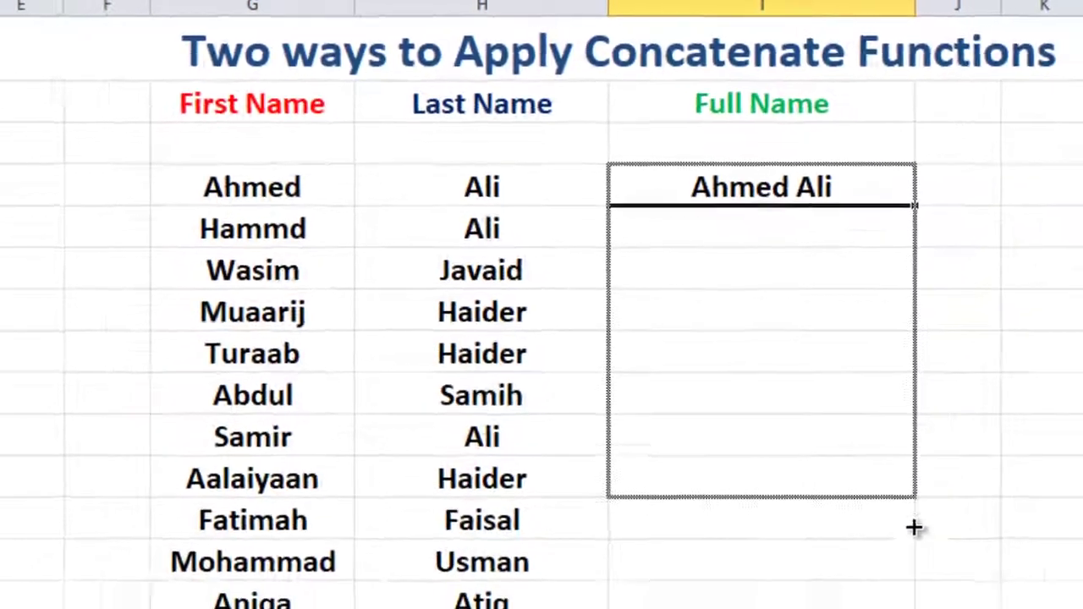
left_click_drag(901, 575, 914, 600)
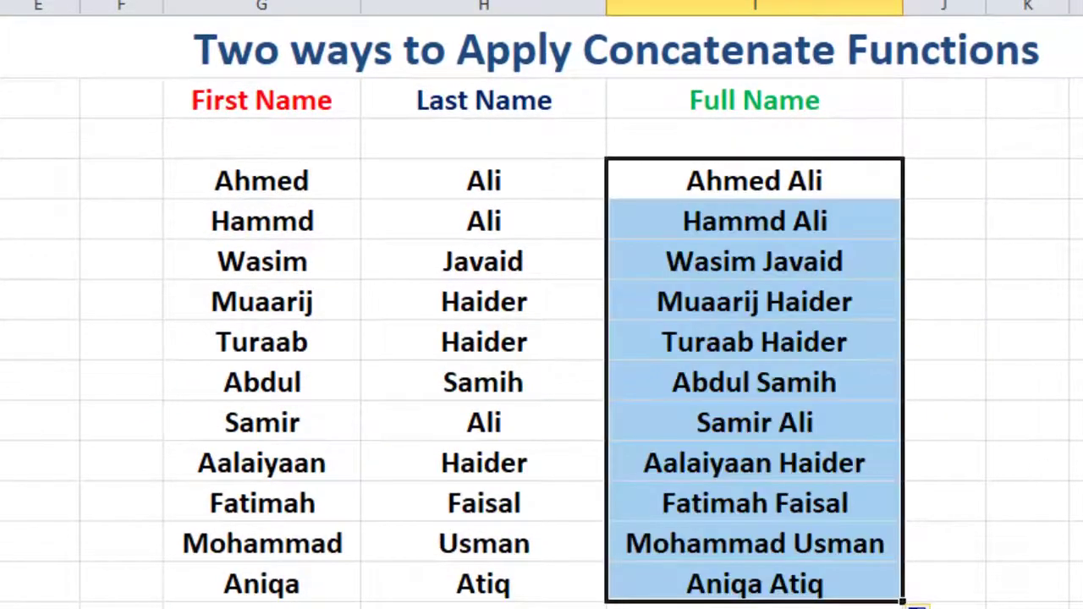
left_click(1056, 347)
scroll(838, 389, "up", 1)
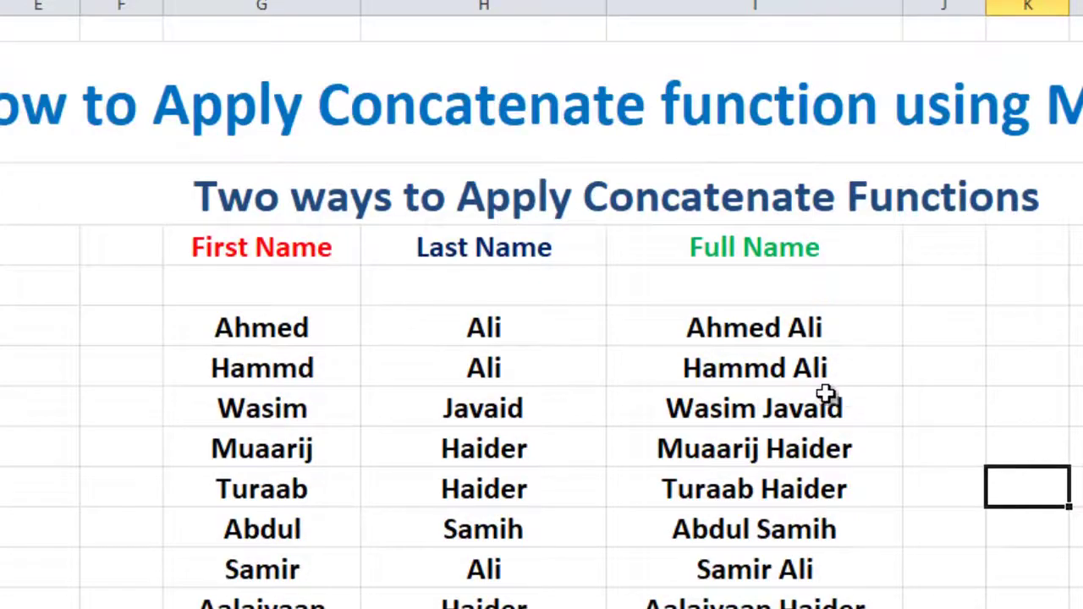